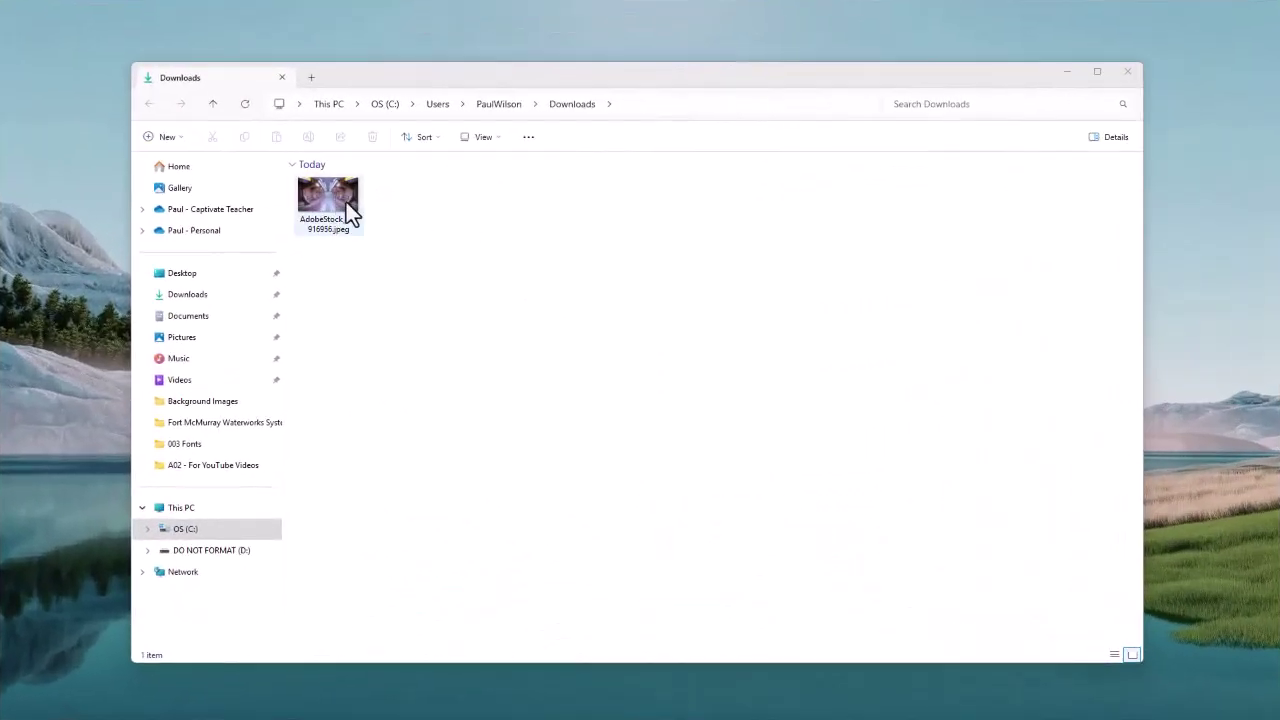
- Show the properties of AdobeStock_332916956.jpeg in Downloads, revealing its 4.40 MB size
right_click(346, 202)
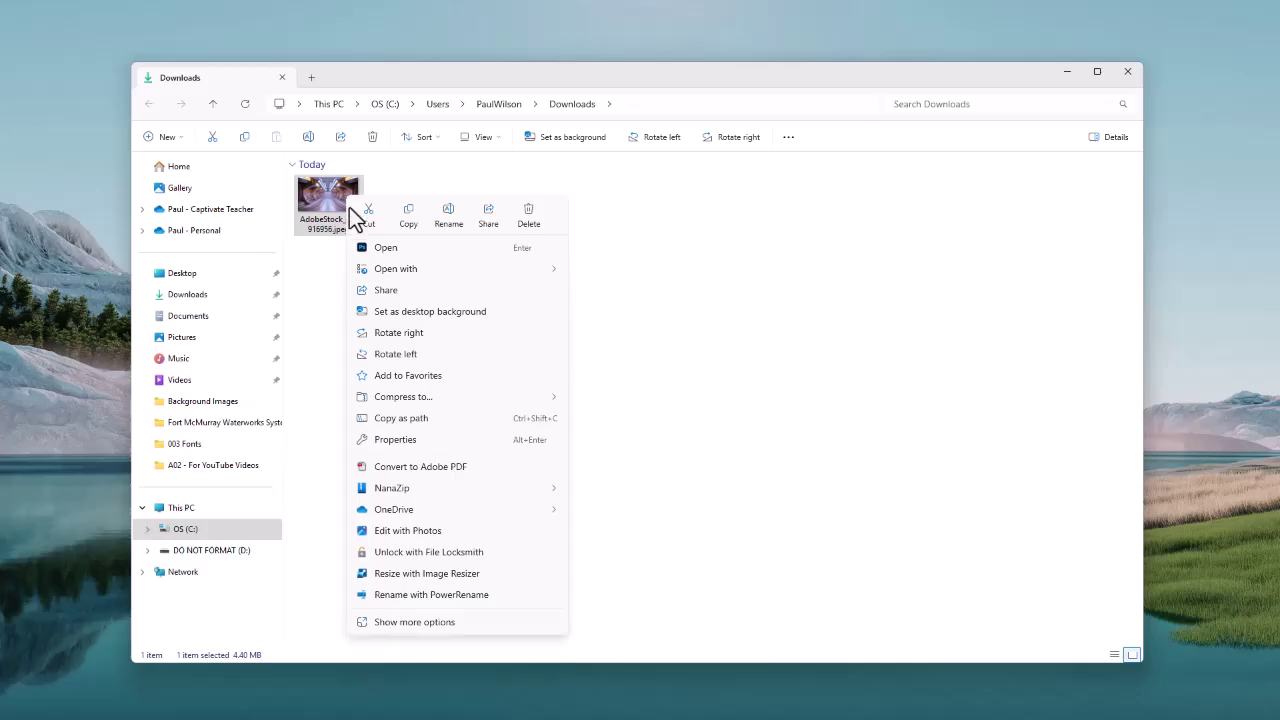
left_click(406, 443)
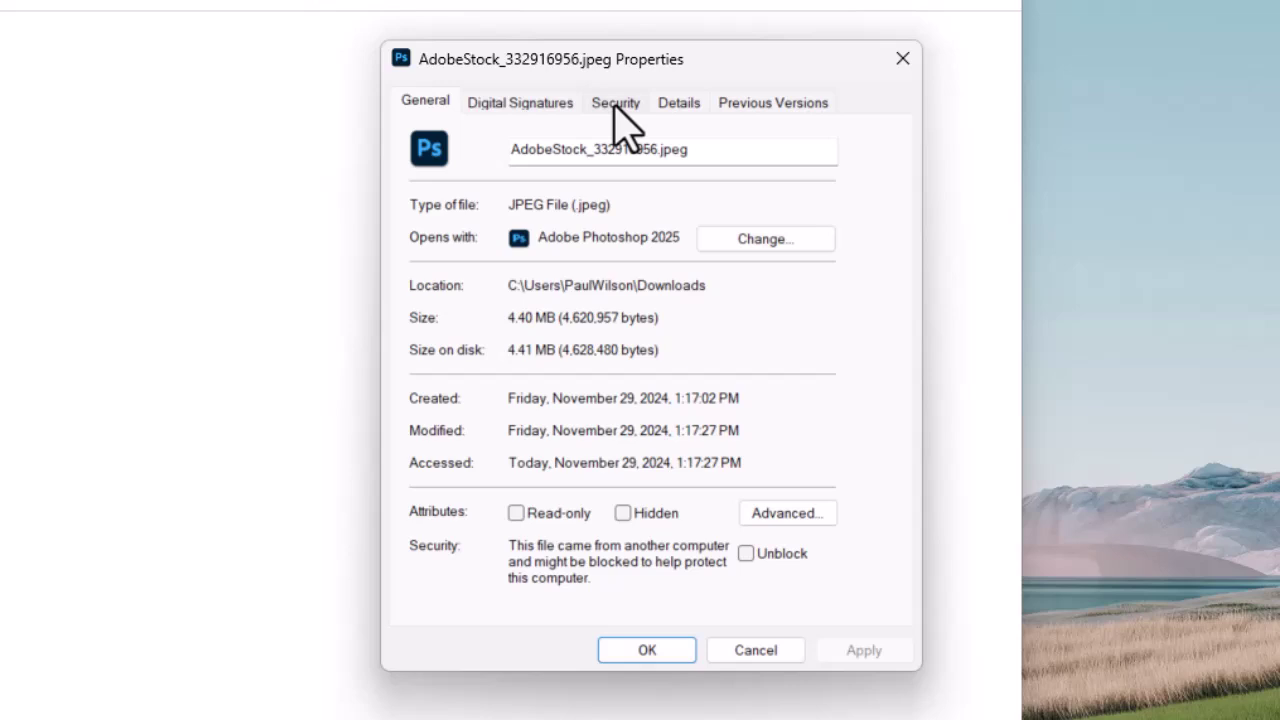
- Check the photo's 5600 x 3150 image dimensions on the Details tab of its properties
left_click(679, 106)
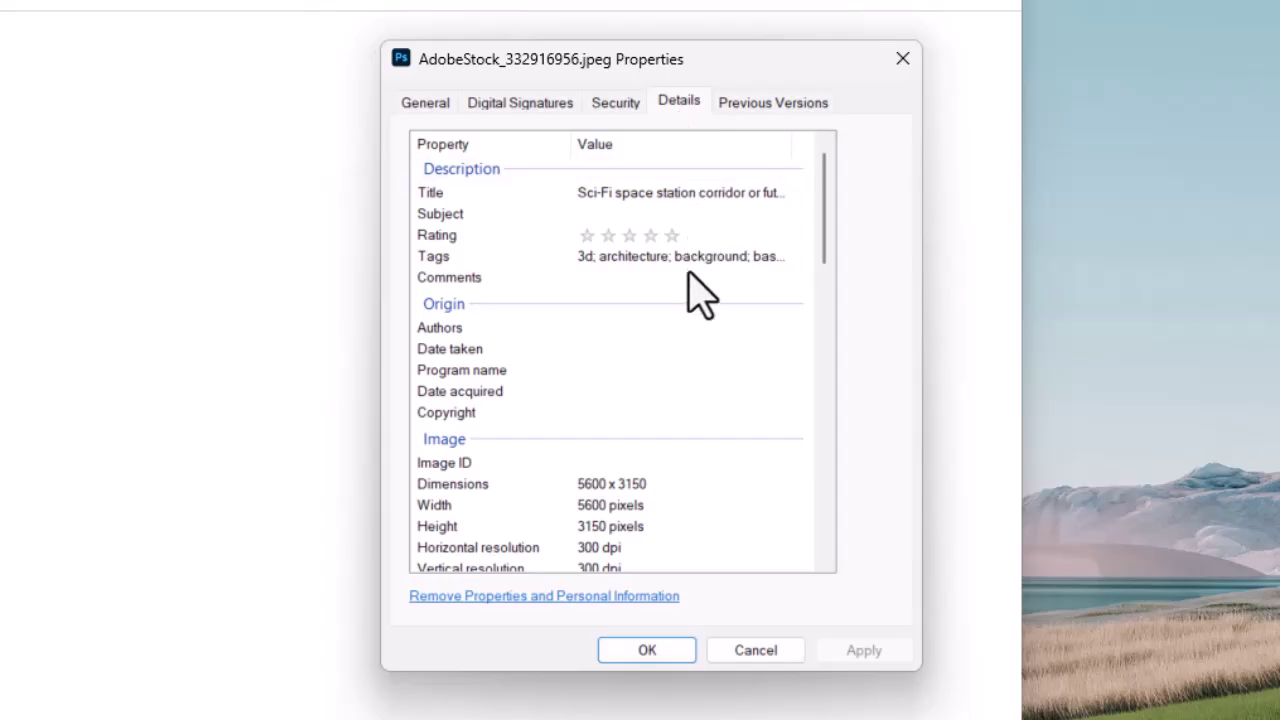
scroll(641, 505, "down", 2)
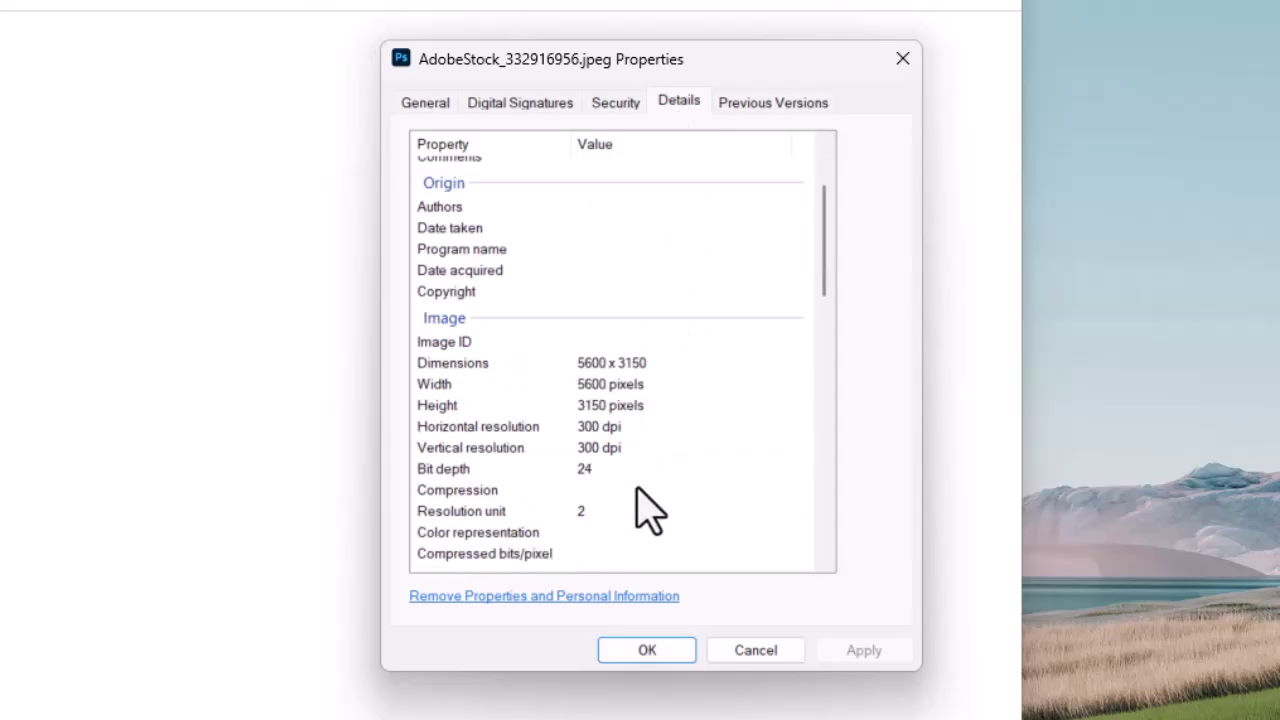
scroll(643, 509, "down", 1)
scroll(643, 509, "down", 1)
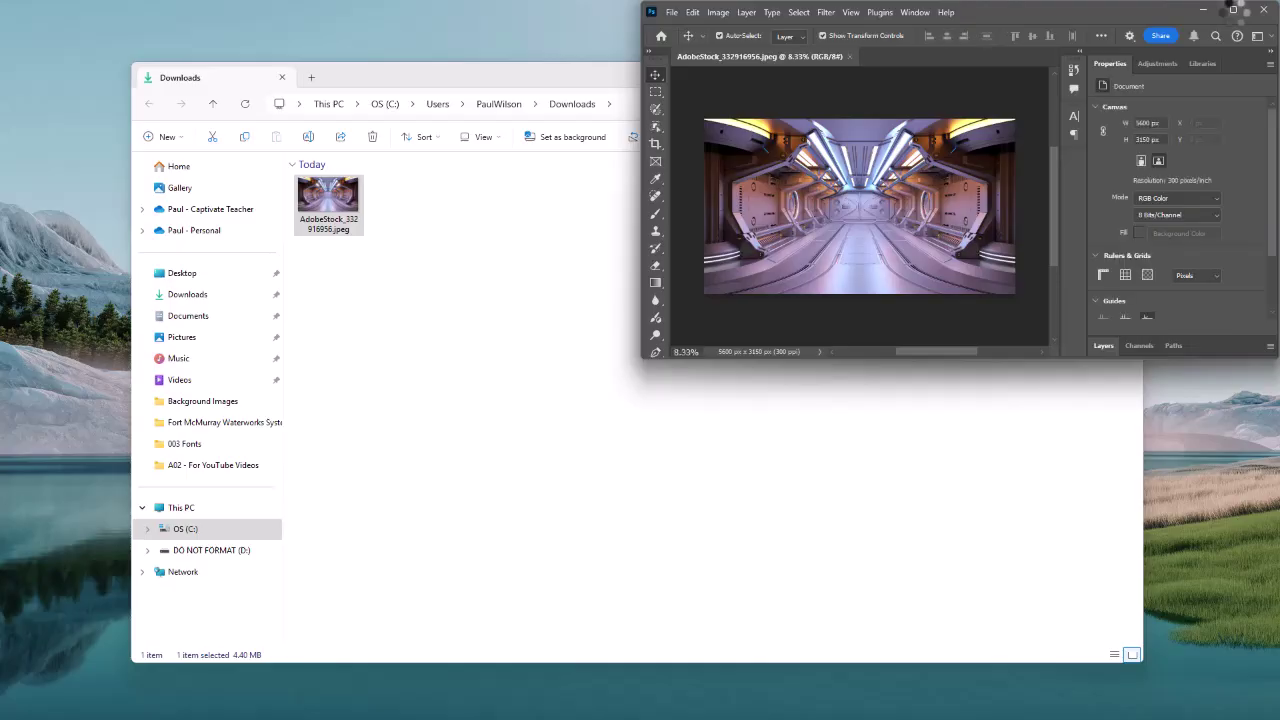
- Maximize Photoshop, view the corridor photo at 50% zoom, and bring up the File export choices
left_click(1233, 10)
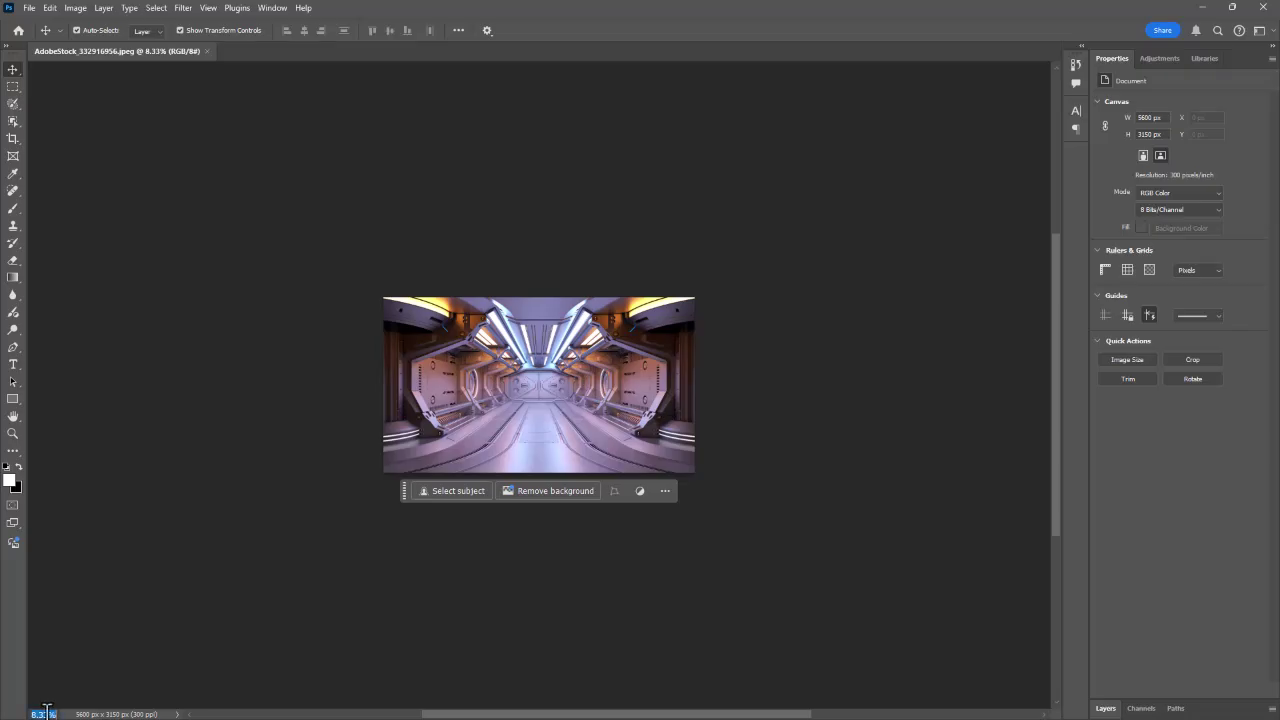
type("50")
key("Return")
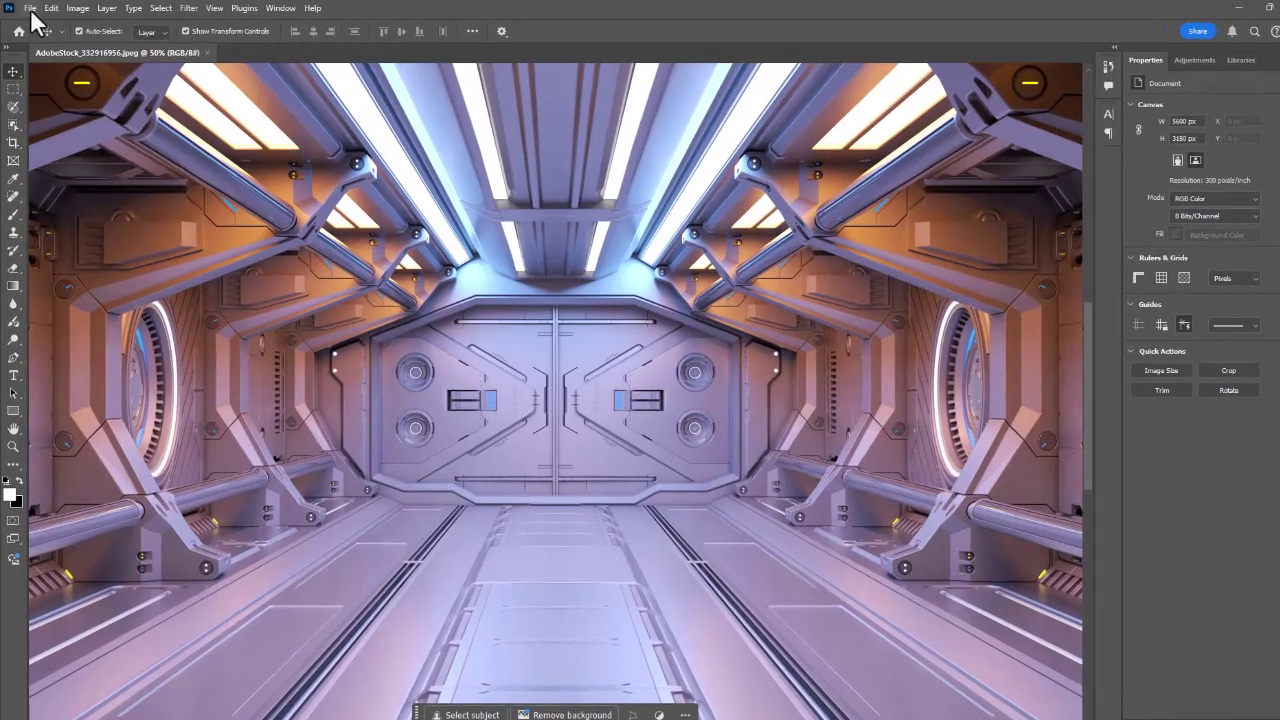
left_click(30, 9)
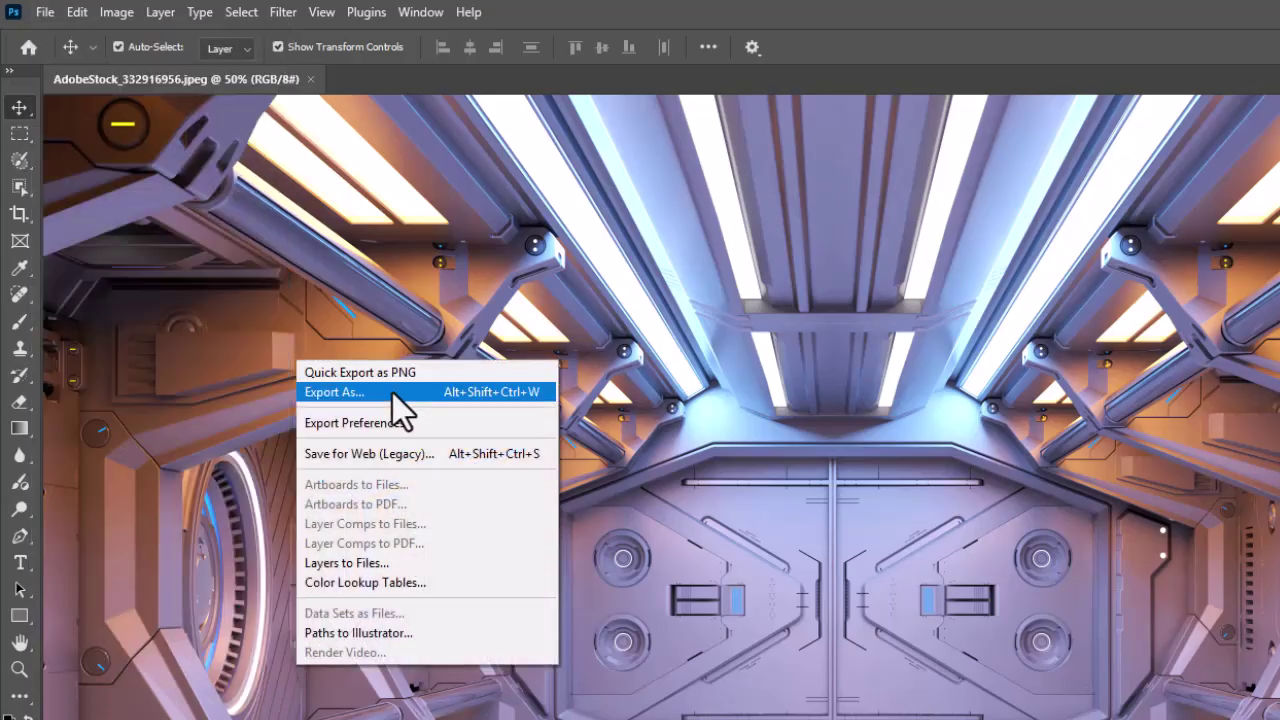
- In Export As, set the photo's JPG quality to 3, estimating 614.5 KB
left_click(392, 395)
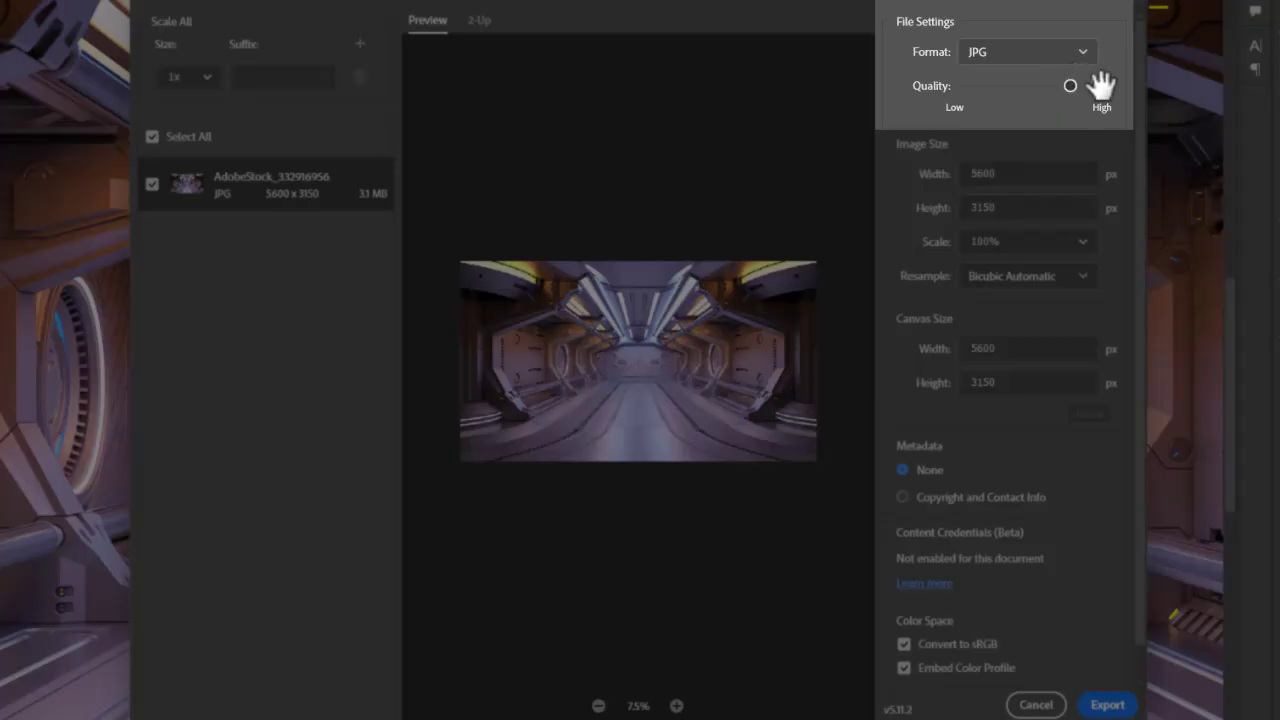
left_click(1102, 87)
mouse_move(1087, 87)
left_mouse_down()
mouse_move(1008, 93)
mouse_move(1027, 93)
left_mouse_up()
left_click_drag(1025, 85, 1009, 82)
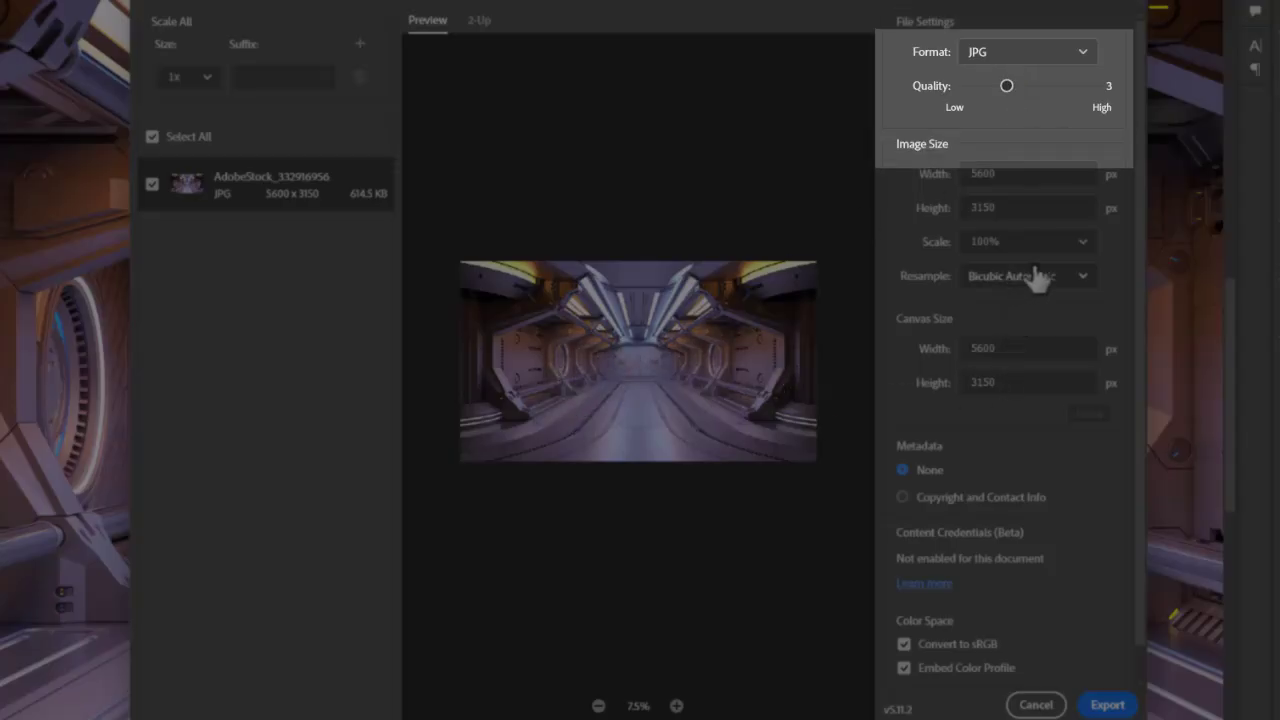
- Resize the JPG export to 1366 x 768 pixels (about 91.2 KB) and export it
left_click(1026, 210)
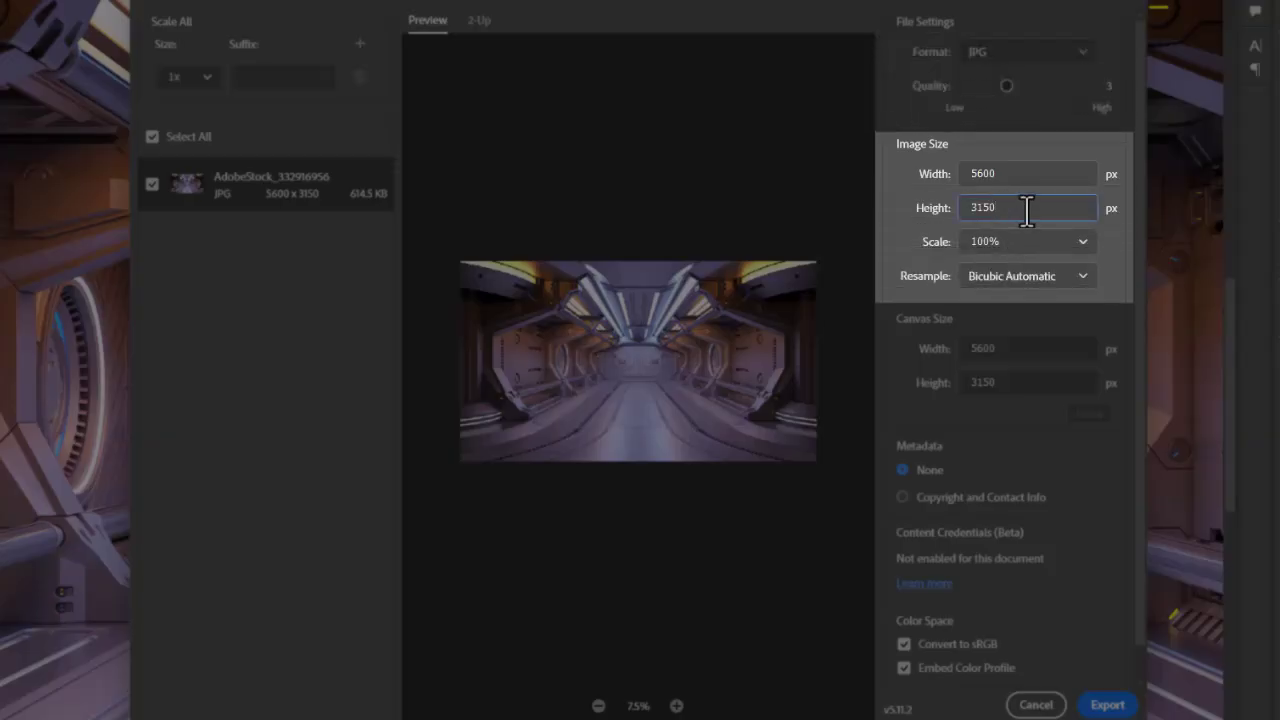
left_click_drag(1026, 210, 925, 209)
type("768")
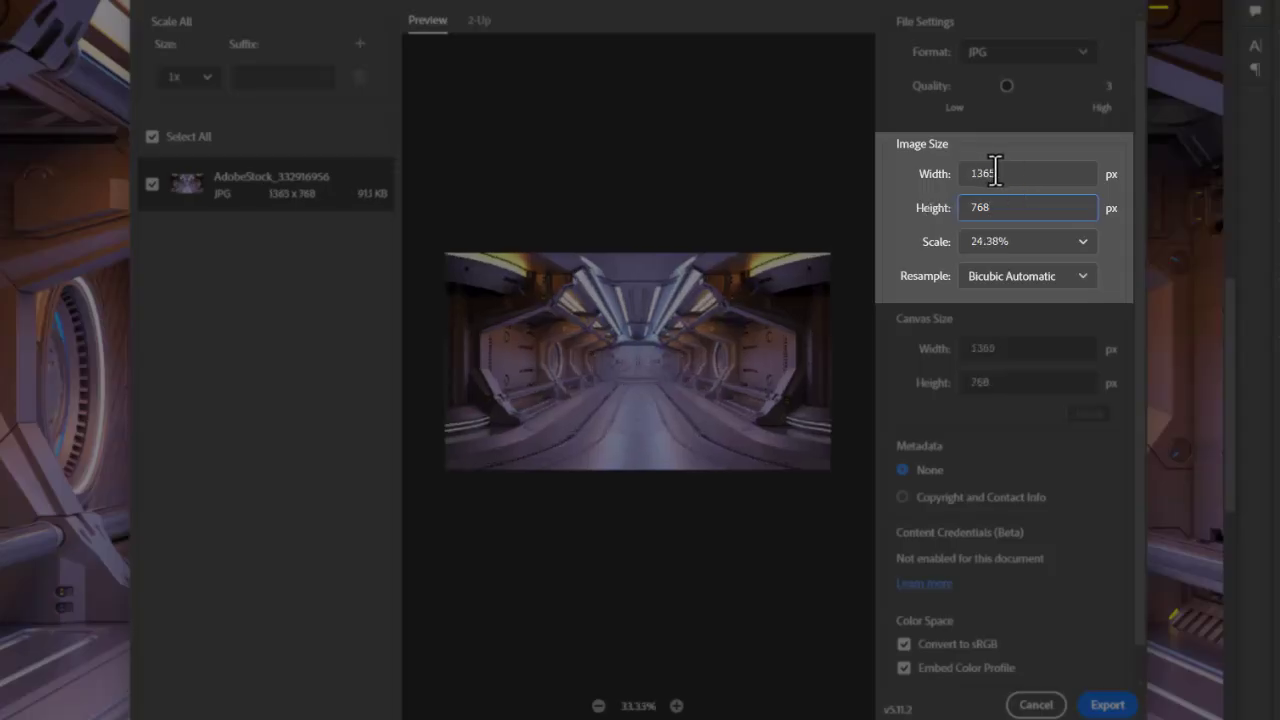
left_click_drag(997, 172, 971, 173)
type("1")
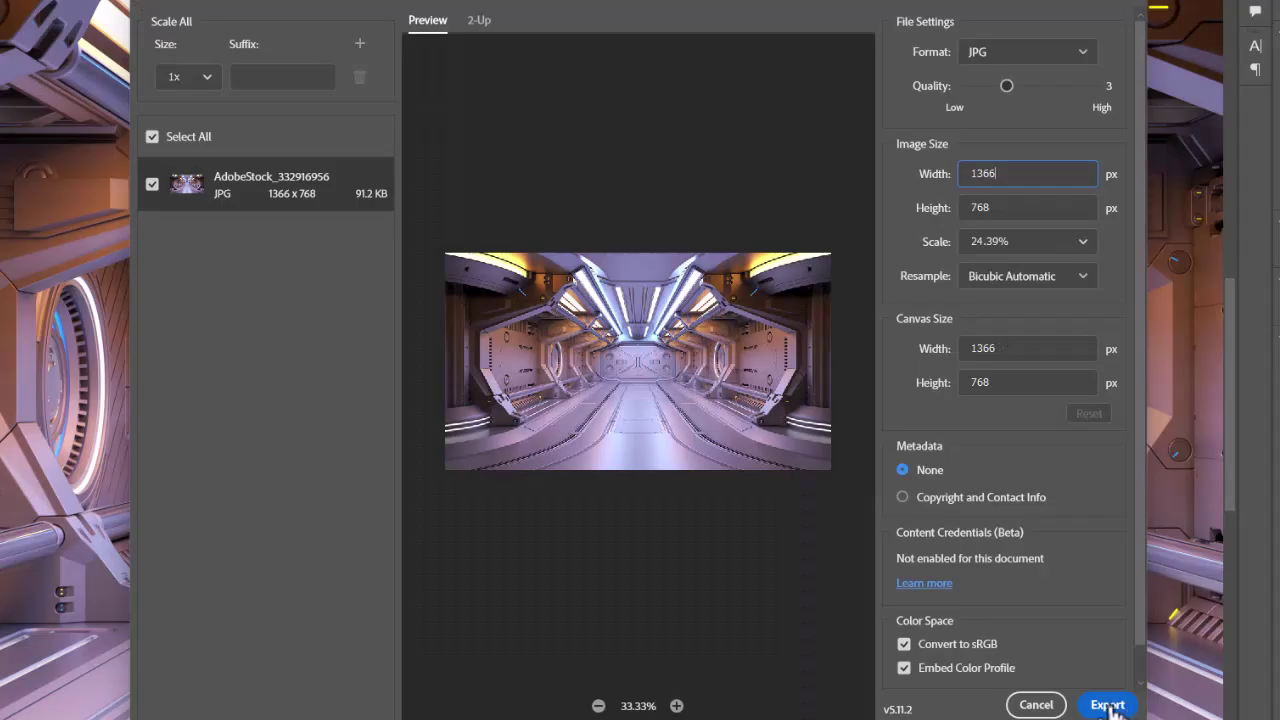
left_click(1108, 705)
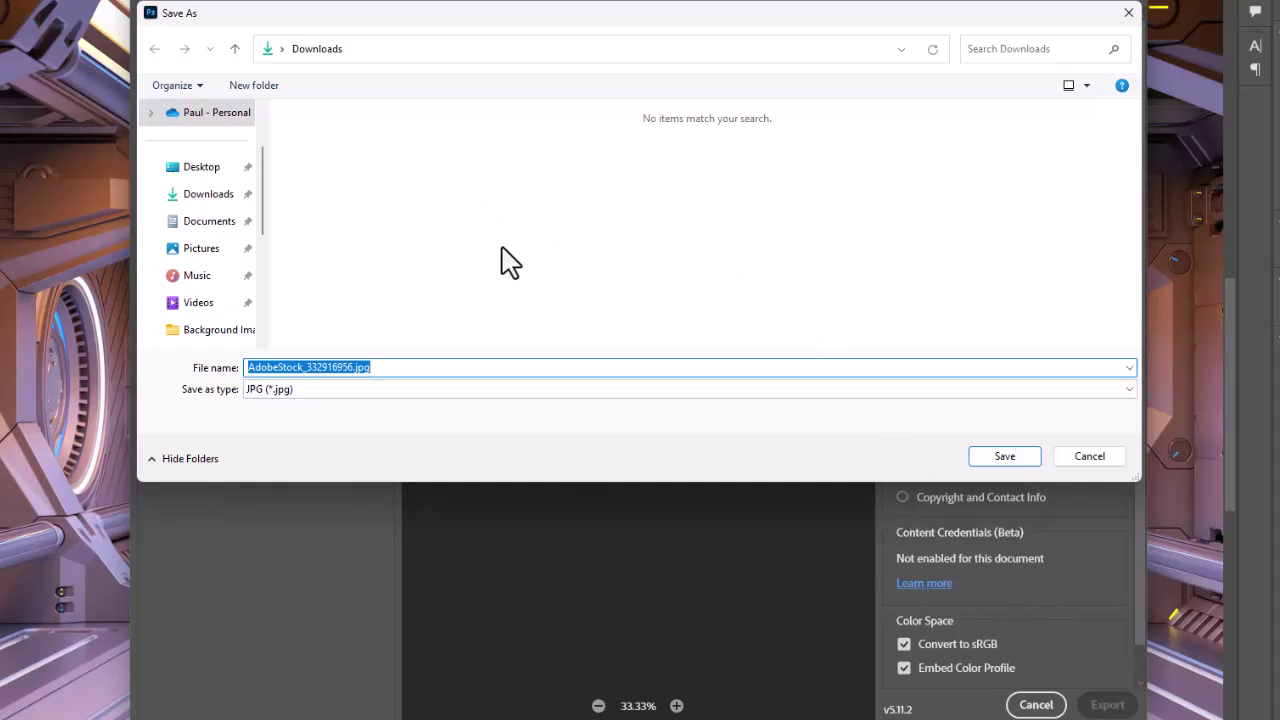
- Save the exported JPG into Downloads and reopen the original JPEG's 4.40 MB properties
left_click(1024, 460)
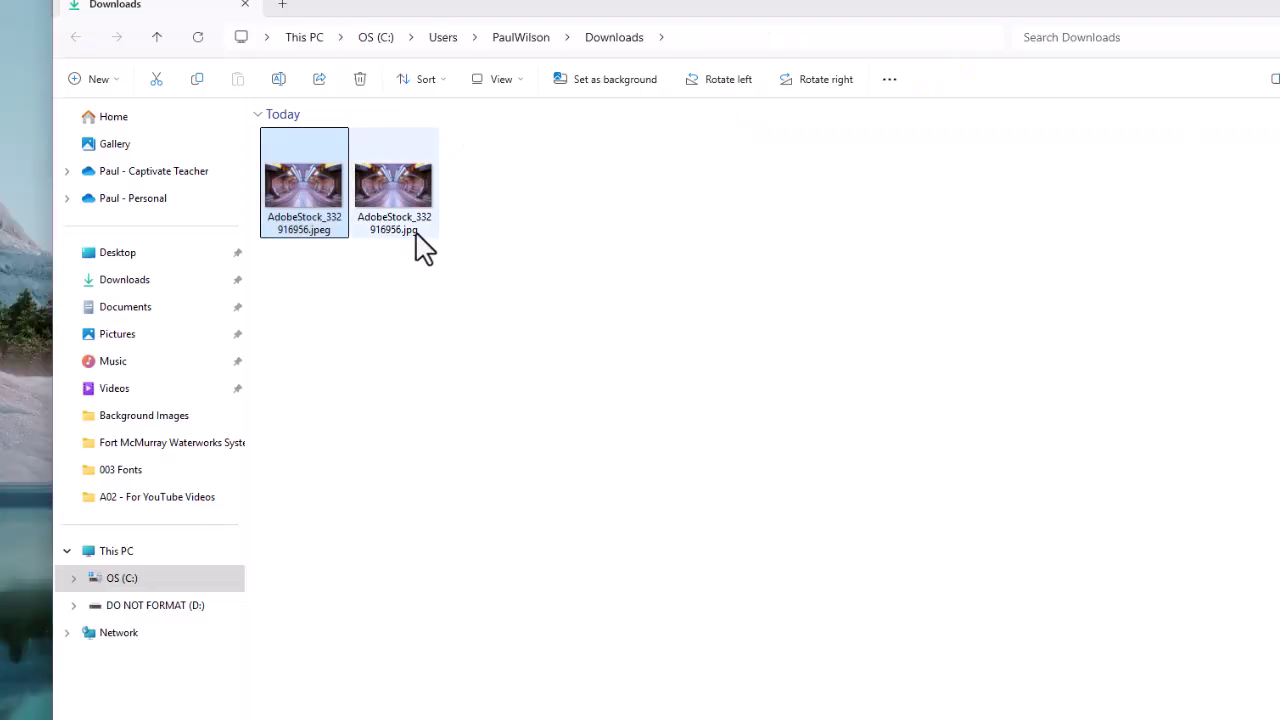
right_click(308, 195)
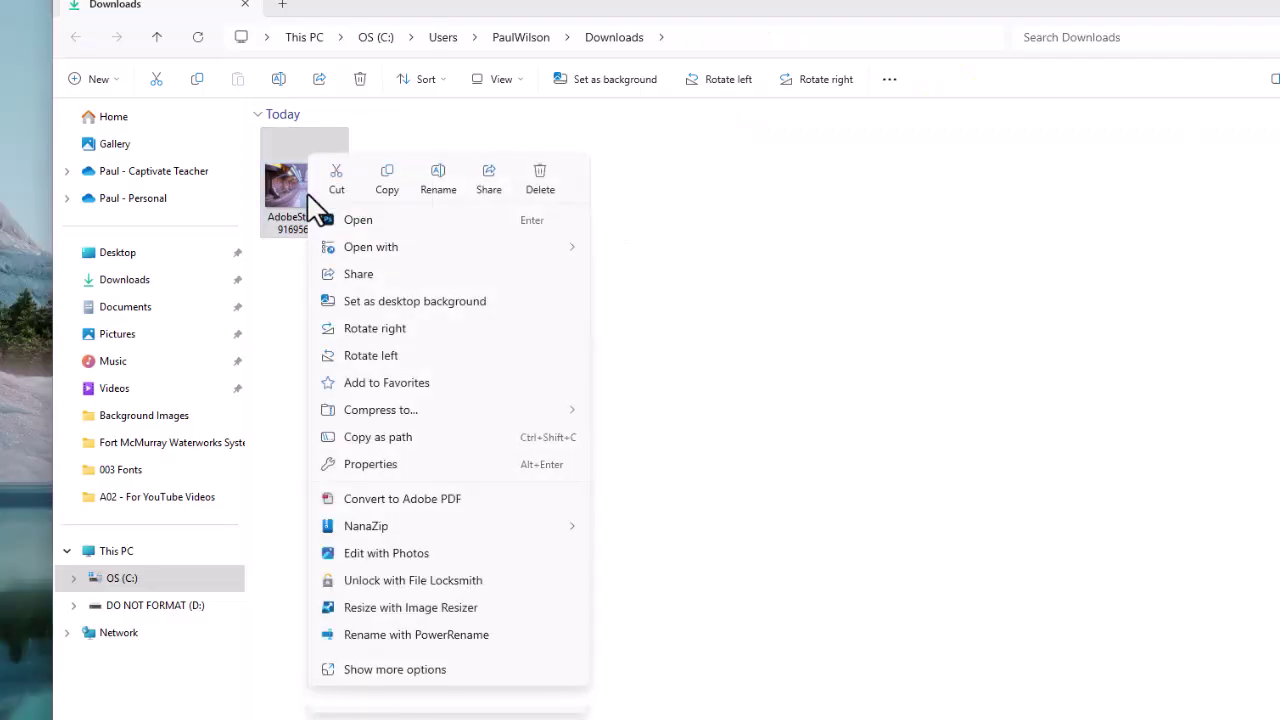
left_click(388, 465)
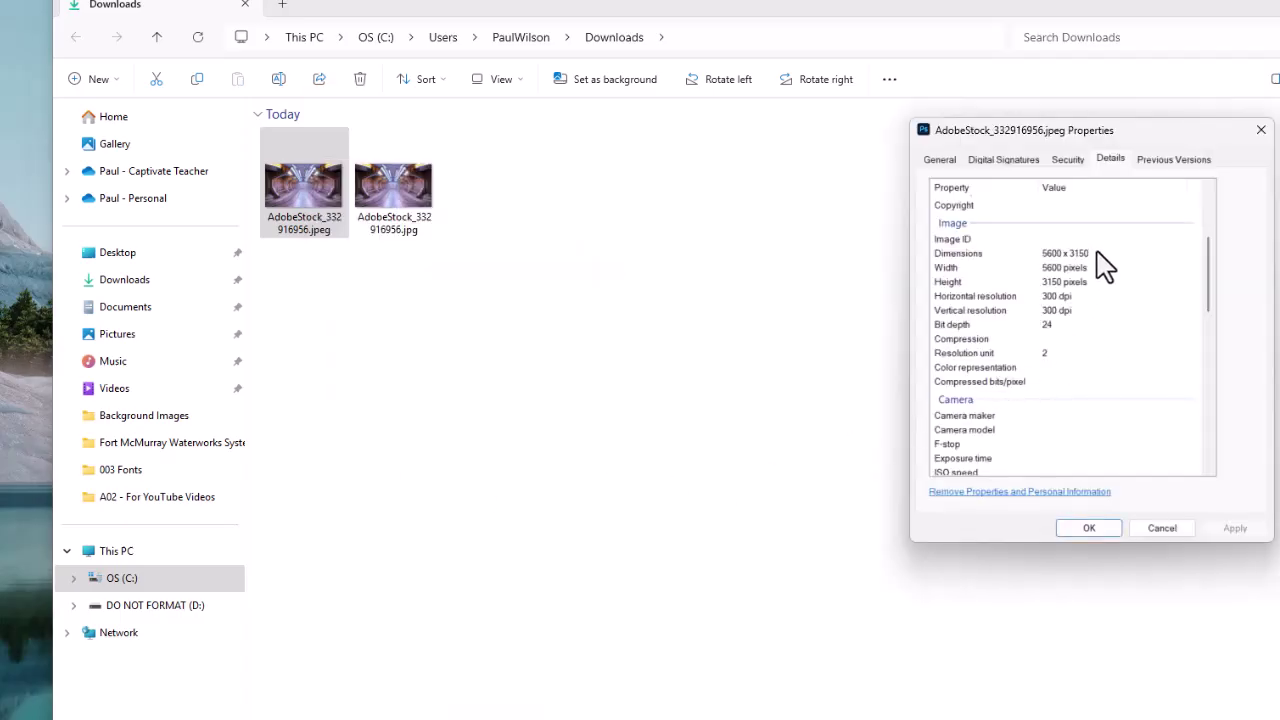
left_click(940, 160)
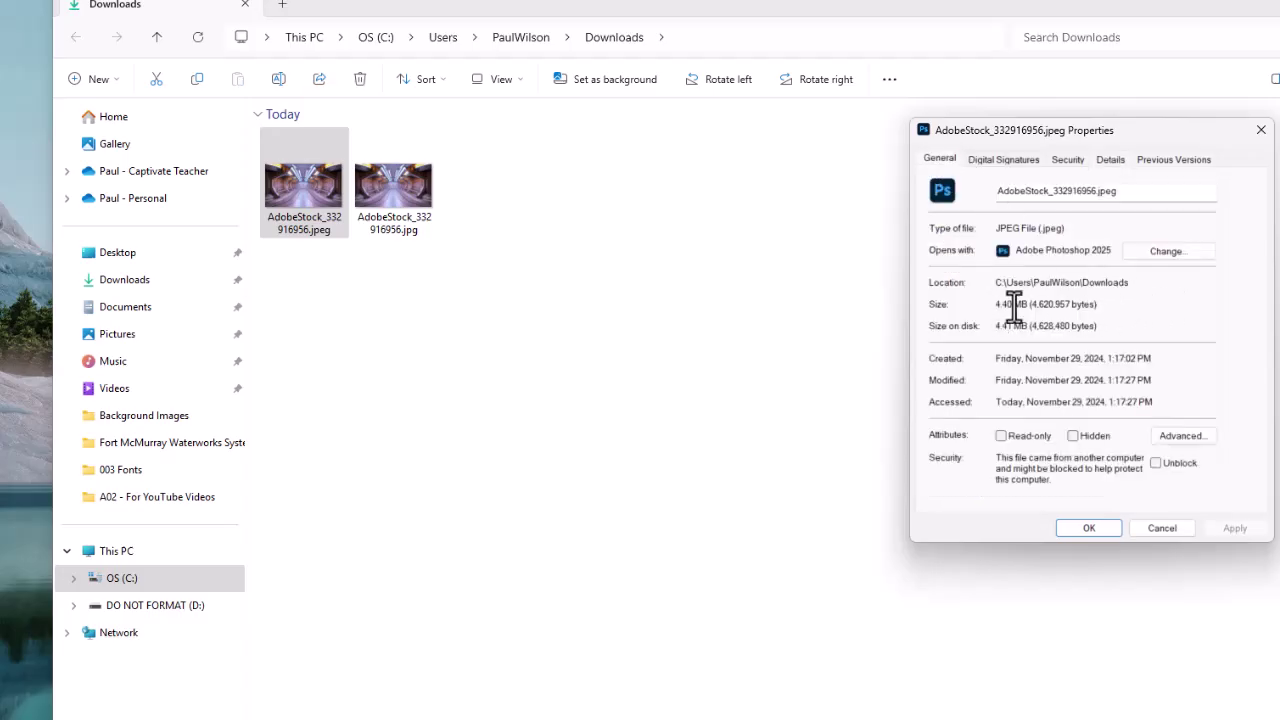
- Open the new JPG's properties and place them side by side with the original JPEG's
right_click(415, 189)
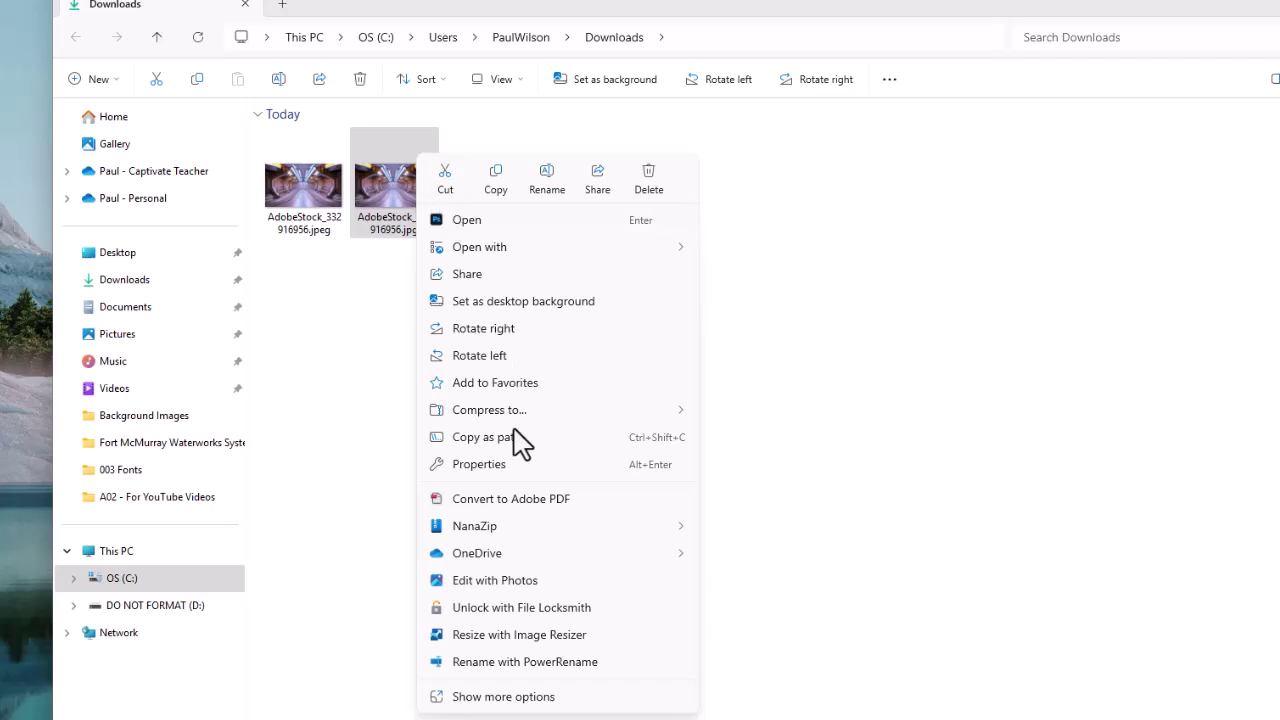
left_click(518, 464)
left_click_drag(266, 160, 1277, 328)
left_click(1246, 10)
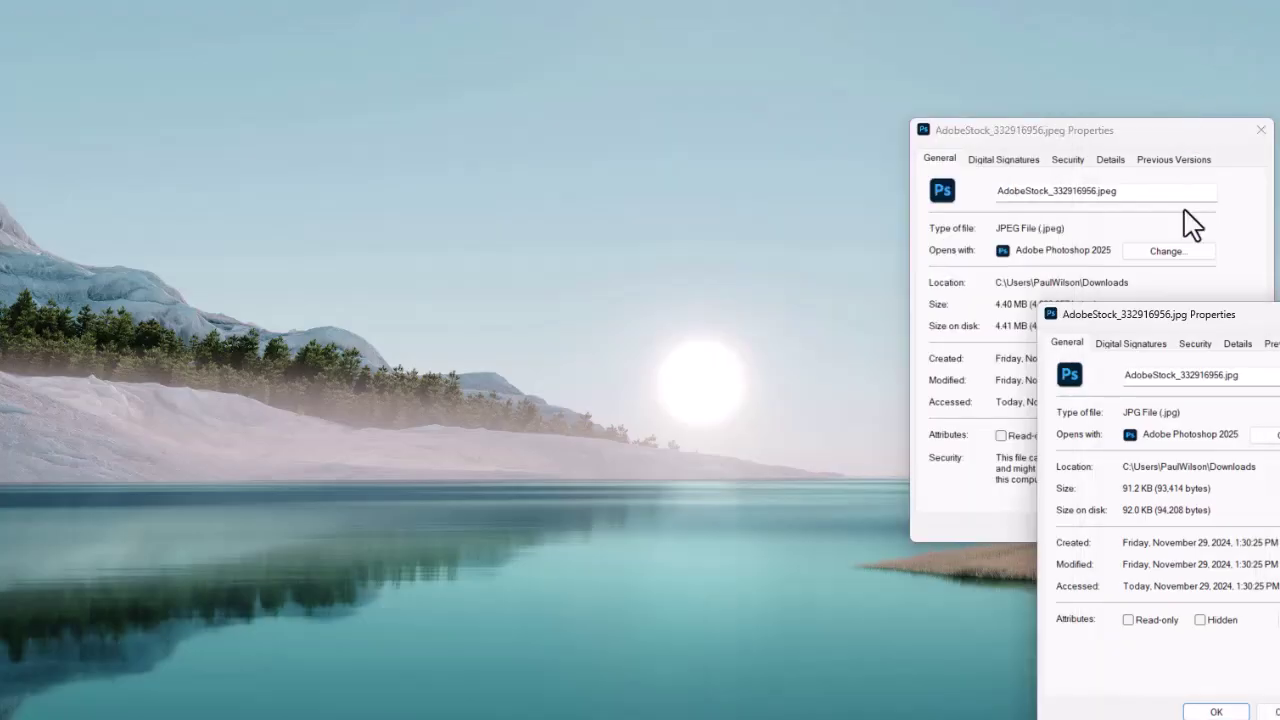
left_click(1042, 138)
left_click_drag(1040, 138, 453, 41)
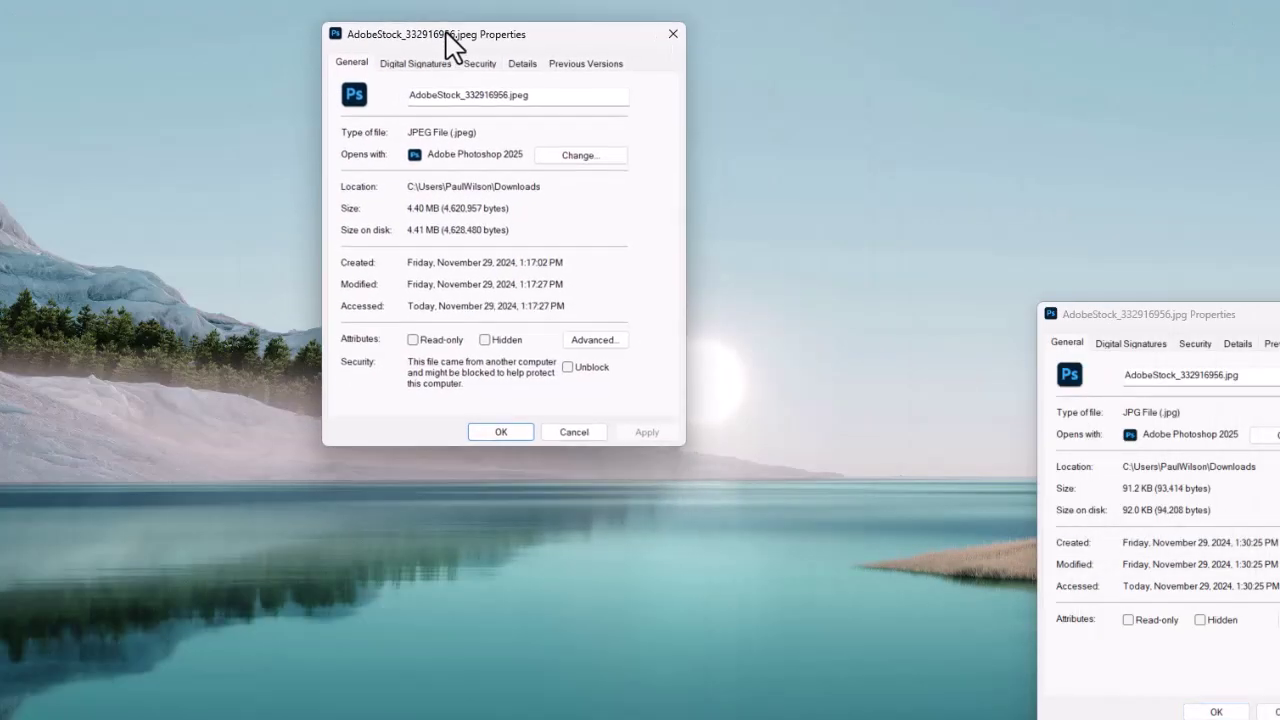
left_click(1220, 325)
mouse_move(1220, 325)
left_mouse_down()
mouse_move(897, 77)
mouse_move(883, 49)
left_mouse_up()
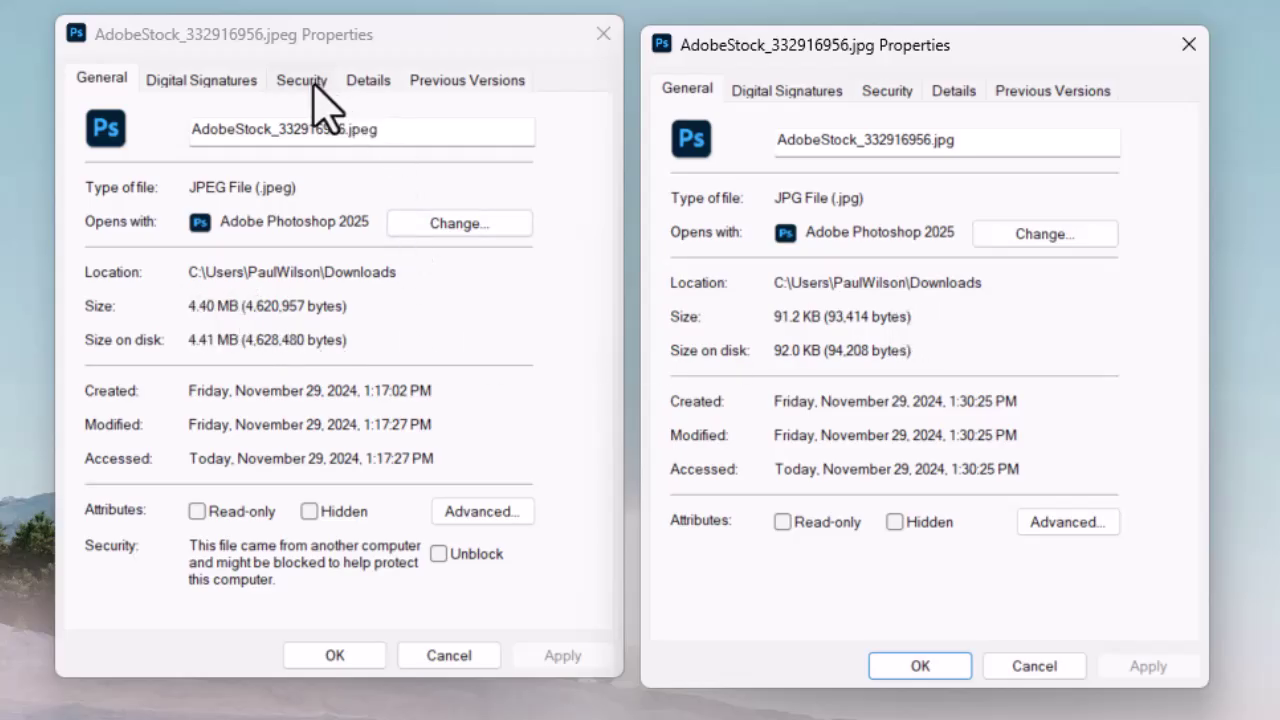
- Compare both files' Details and General tabs: 1366 x 768 at 91.2 KB versus 4.40 MB
left_click(368, 80)
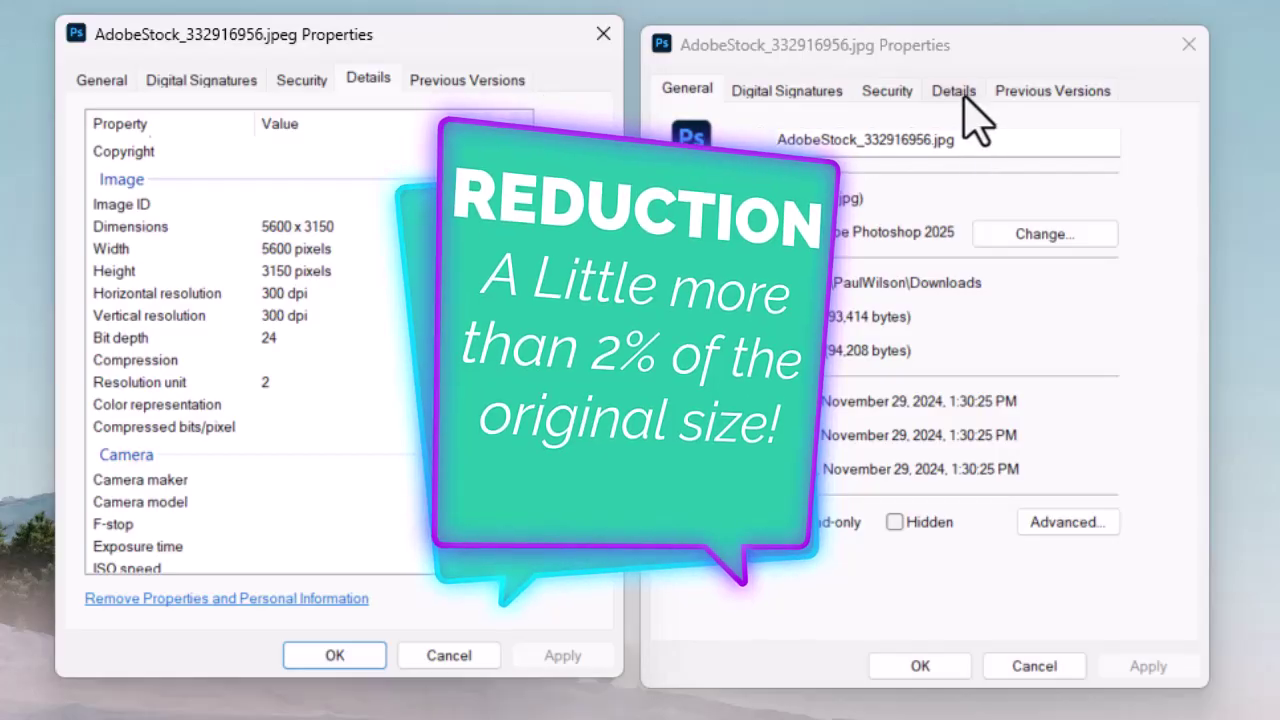
left_click(955, 92)
scroll(1057, 457, "down", 2)
scroll(1057, 457, "down", 2)
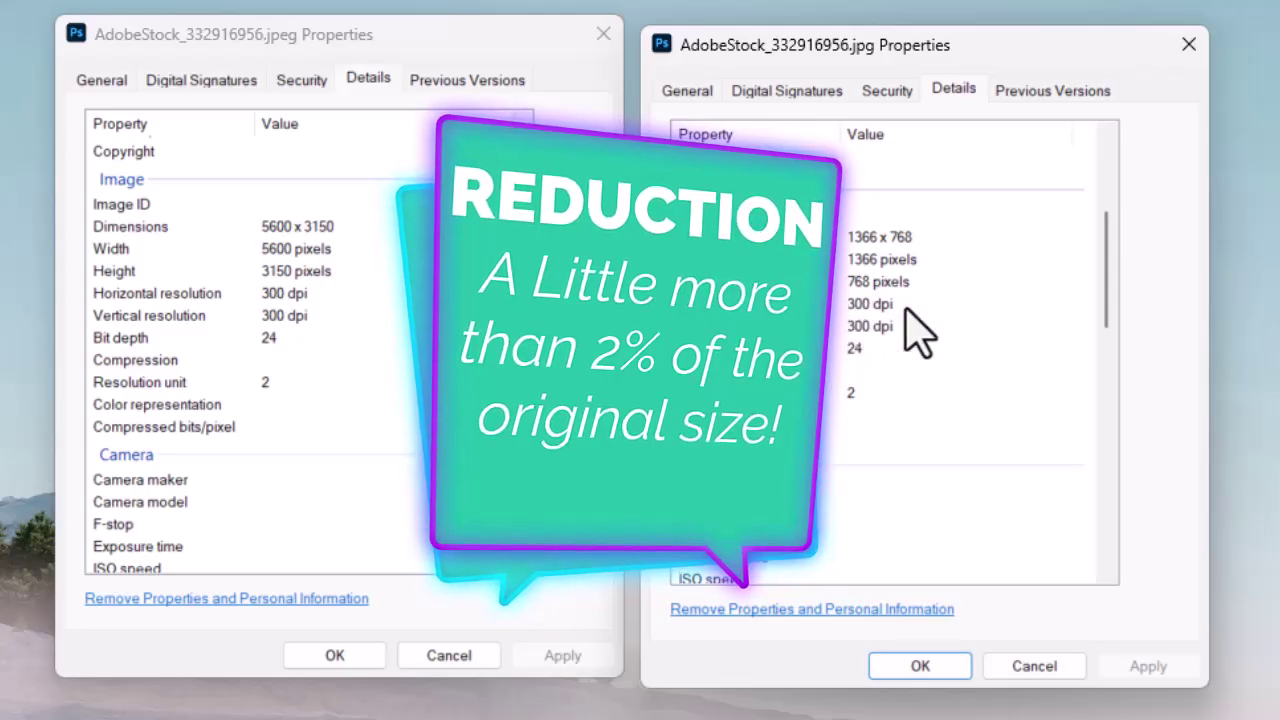
left_click(666, 90)
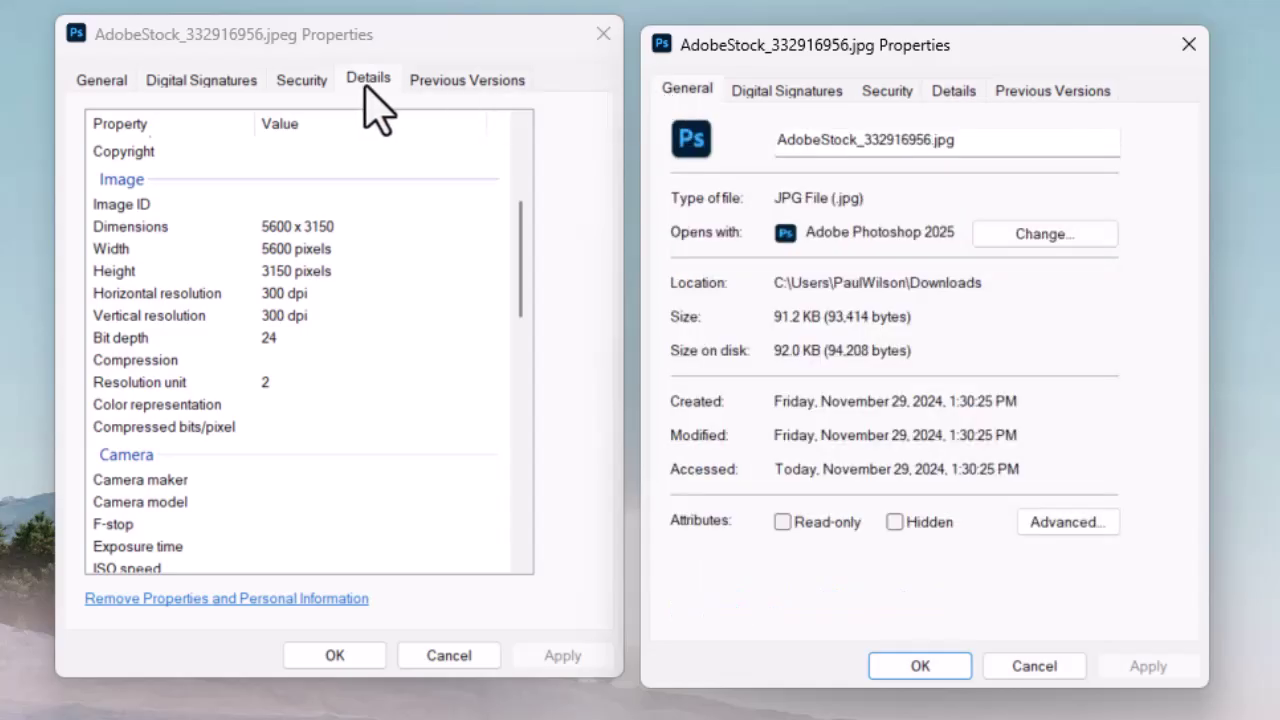
left_click(103, 80)
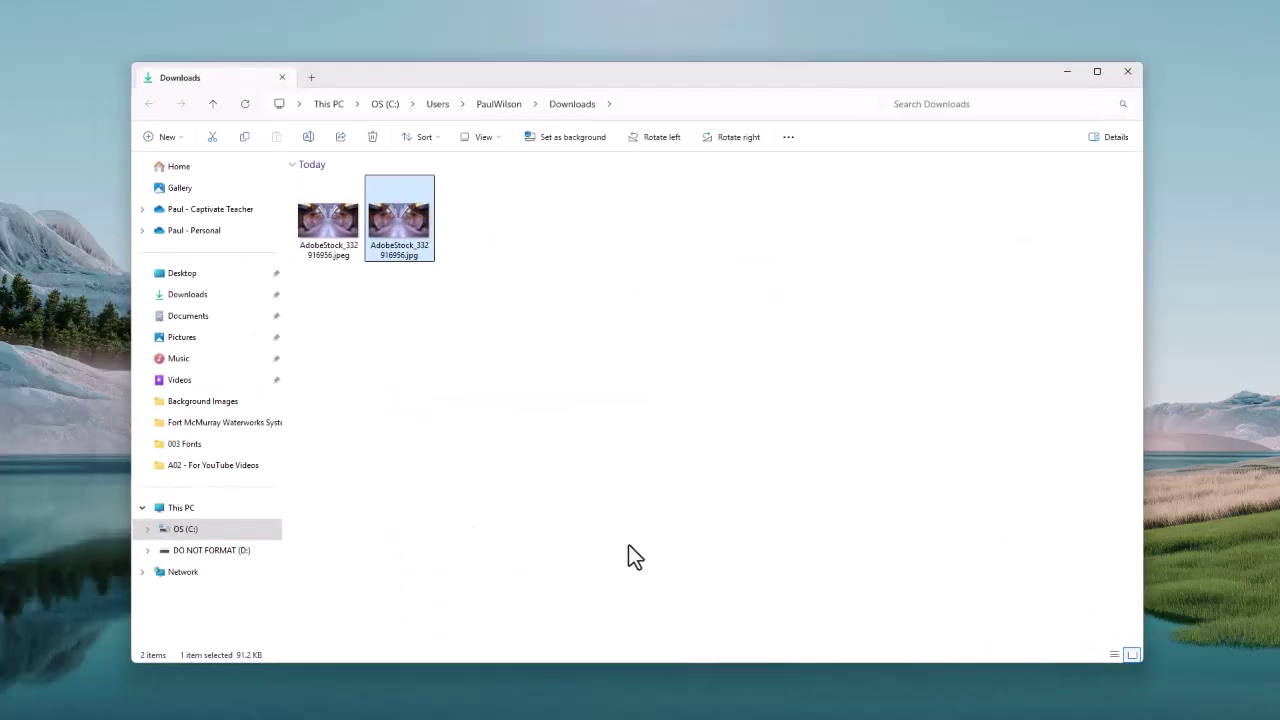
- Switch the Downloads folder to the Details view showing dates, types and sizes
left_click(640, 520)
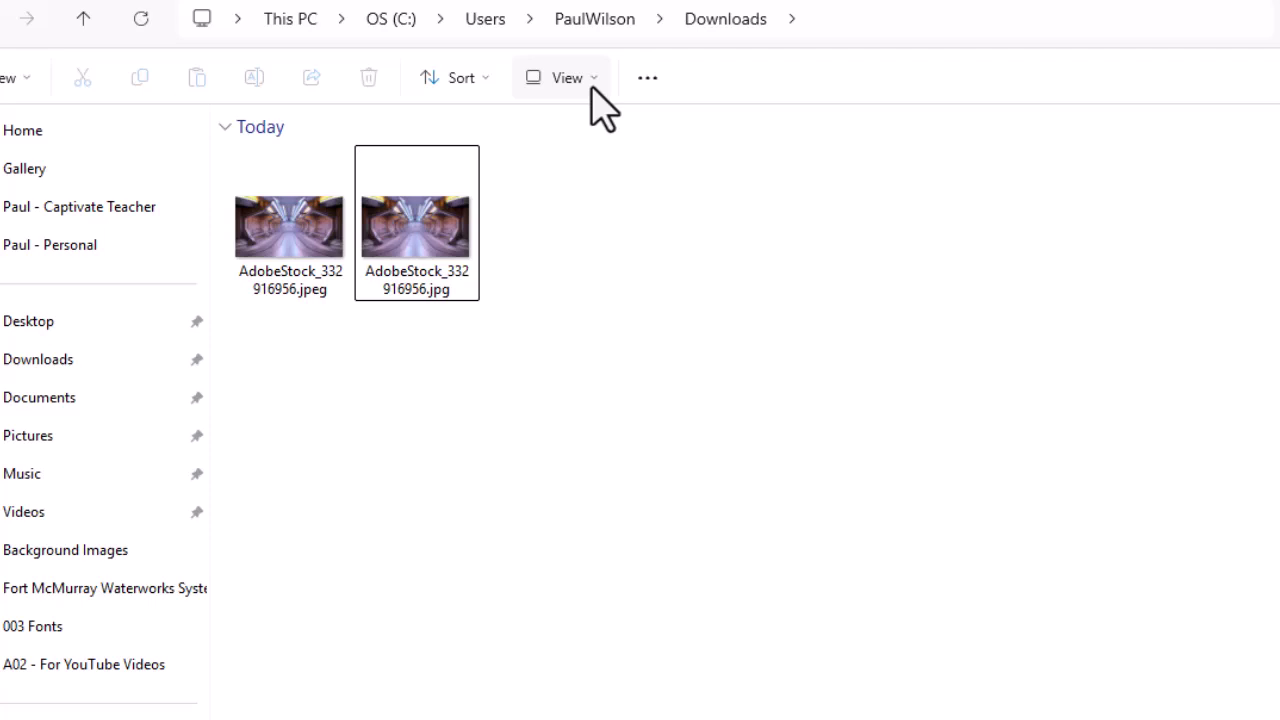
left_click(490, 140)
left_click(660, 350)
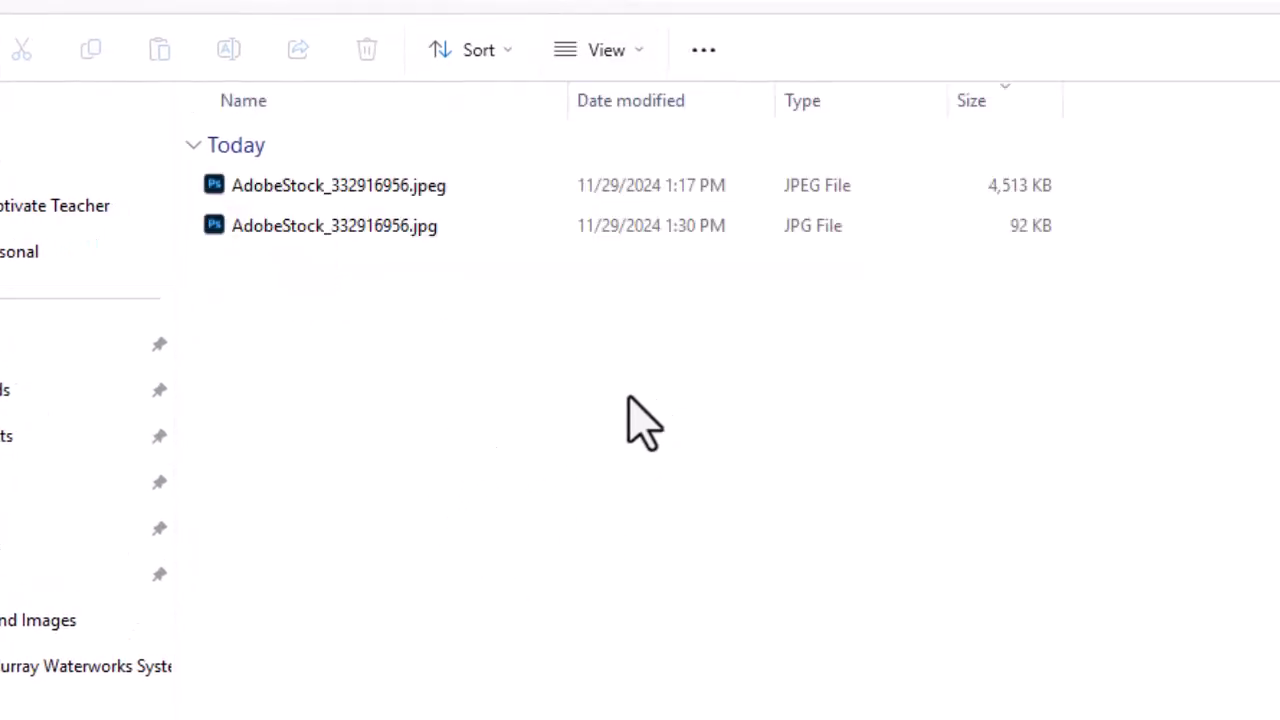
- Delete the 92 KB .jpg copy and select the original AdobeStock_332916956.jpeg
left_click(325, 228)
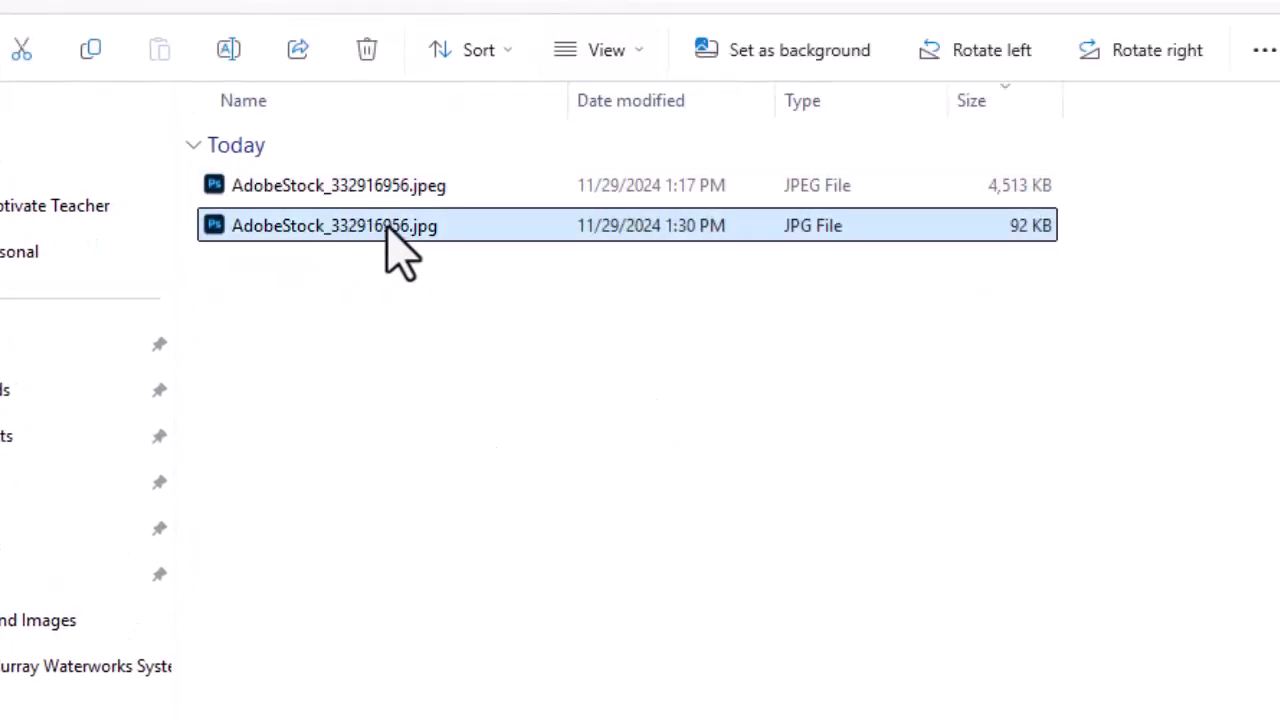
left_click(367, 50)
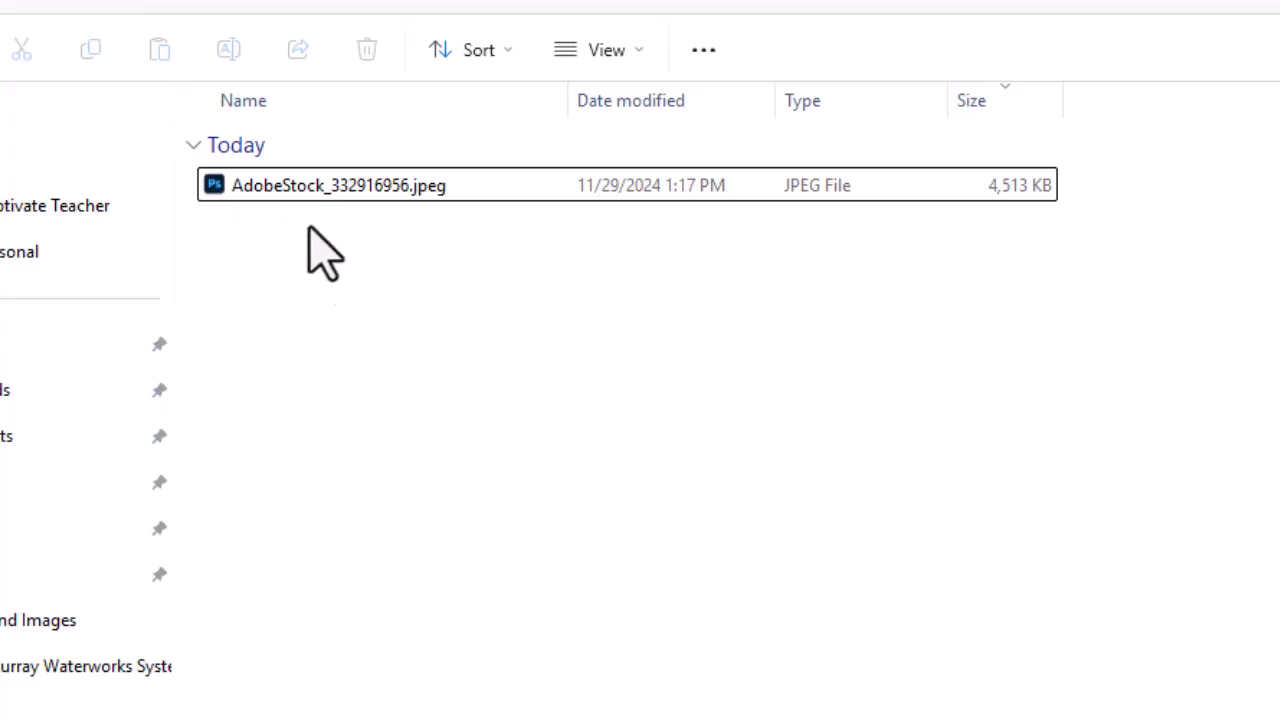
left_click(307, 192)
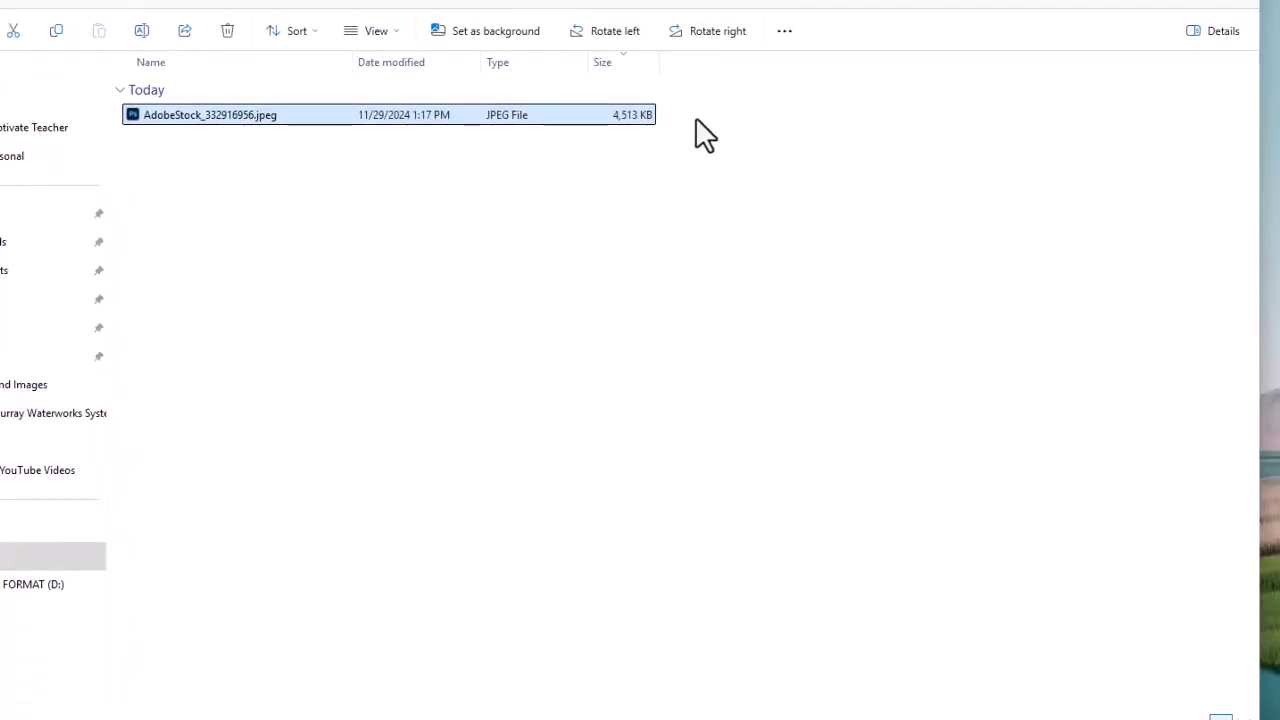
- Set Image Resizer to the Medium 1366 × 768 preset with Overwrite files unchecked
right_click(174, 114)
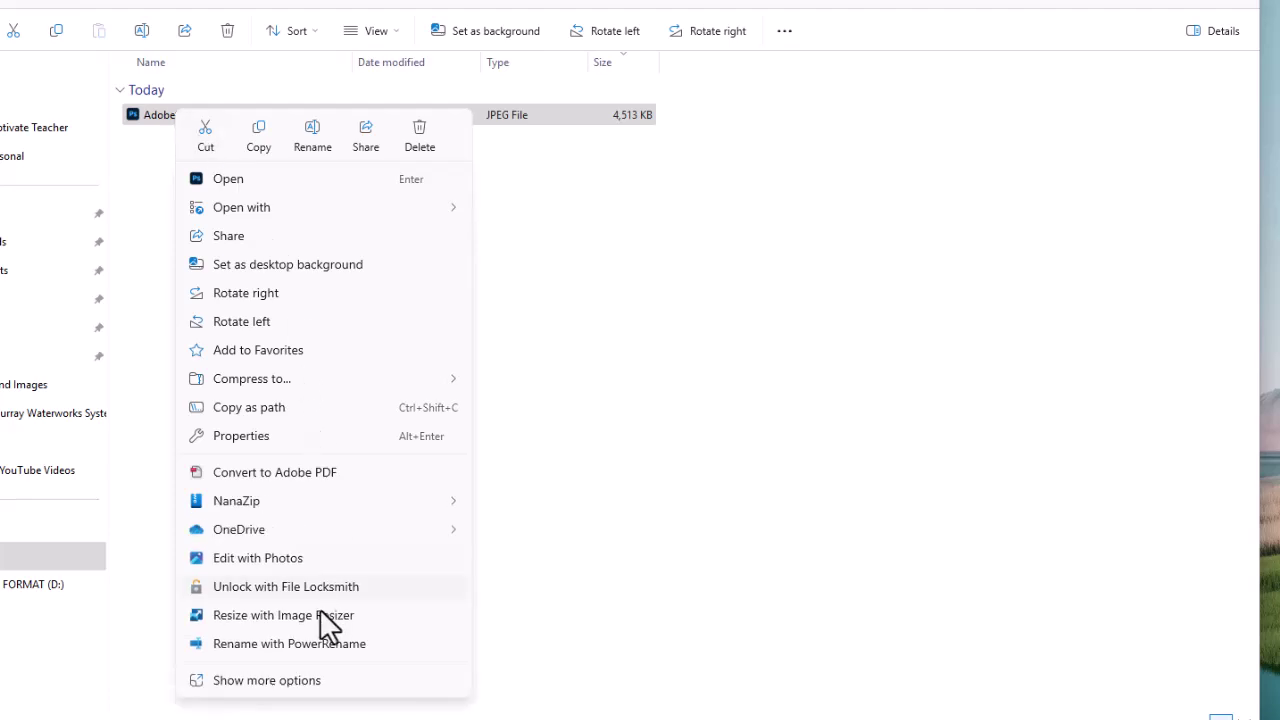
left_click(274, 616)
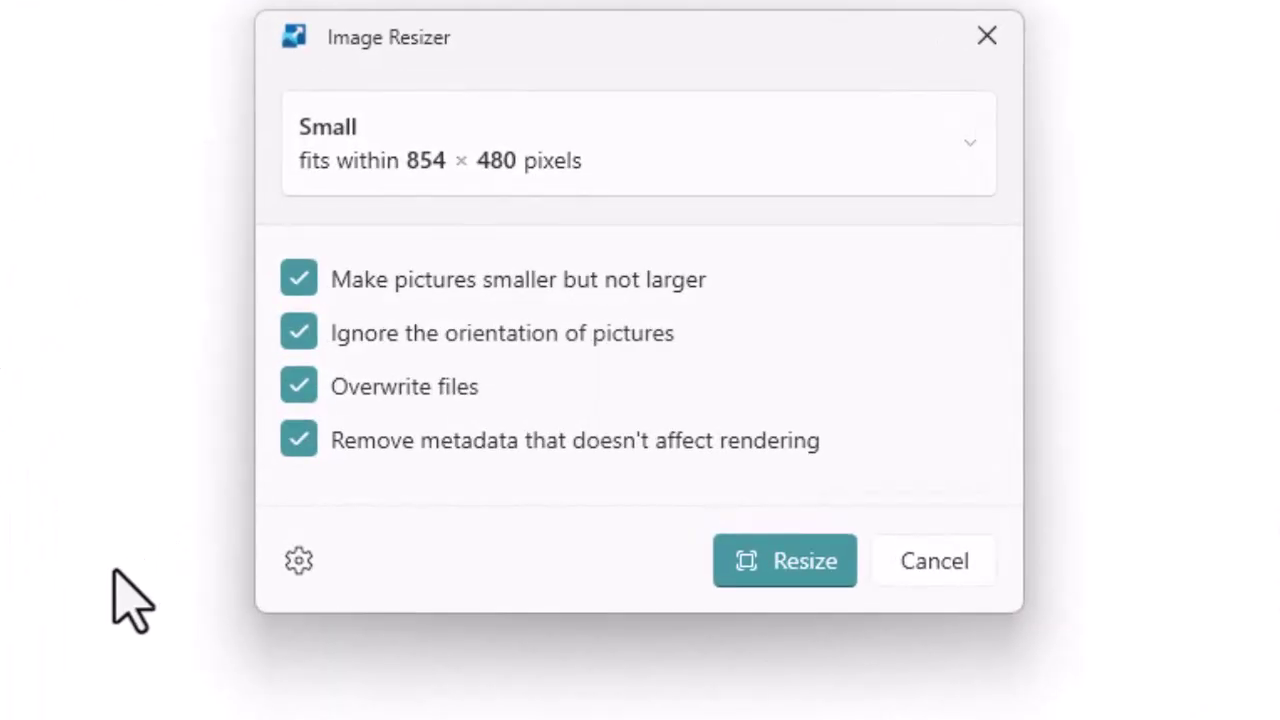
left_click(766, 134)
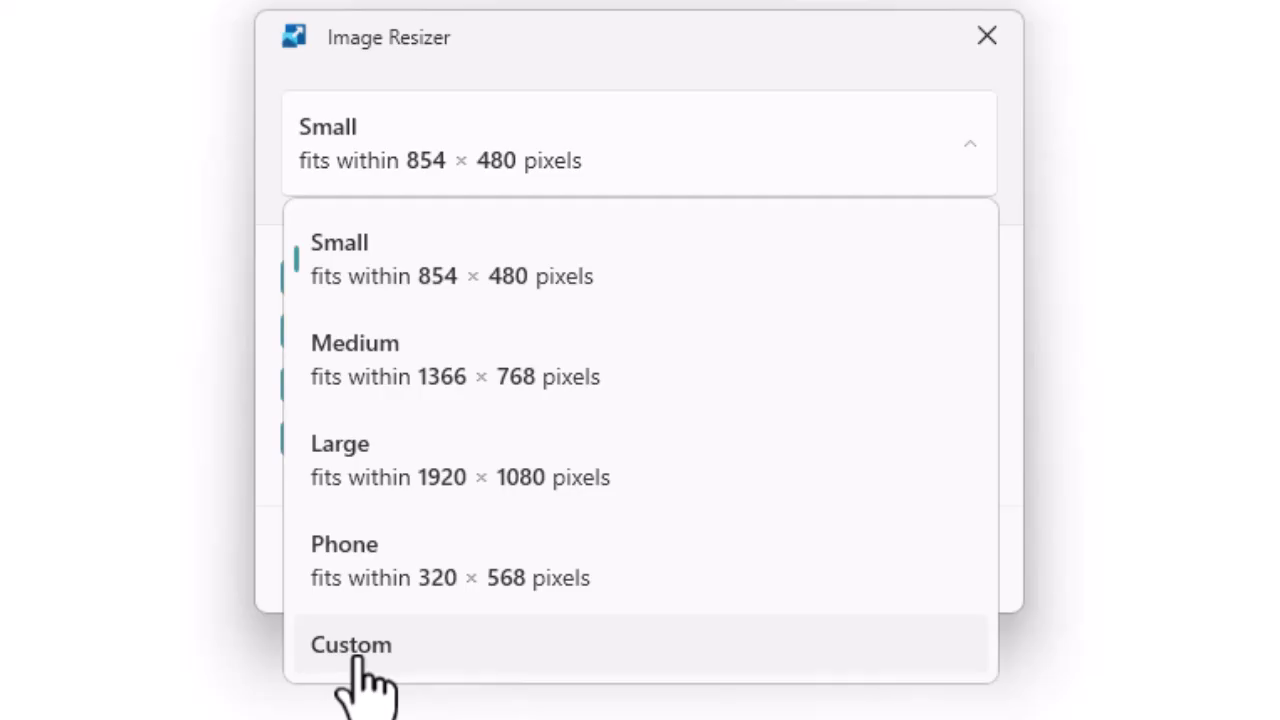
left_click(633, 418)
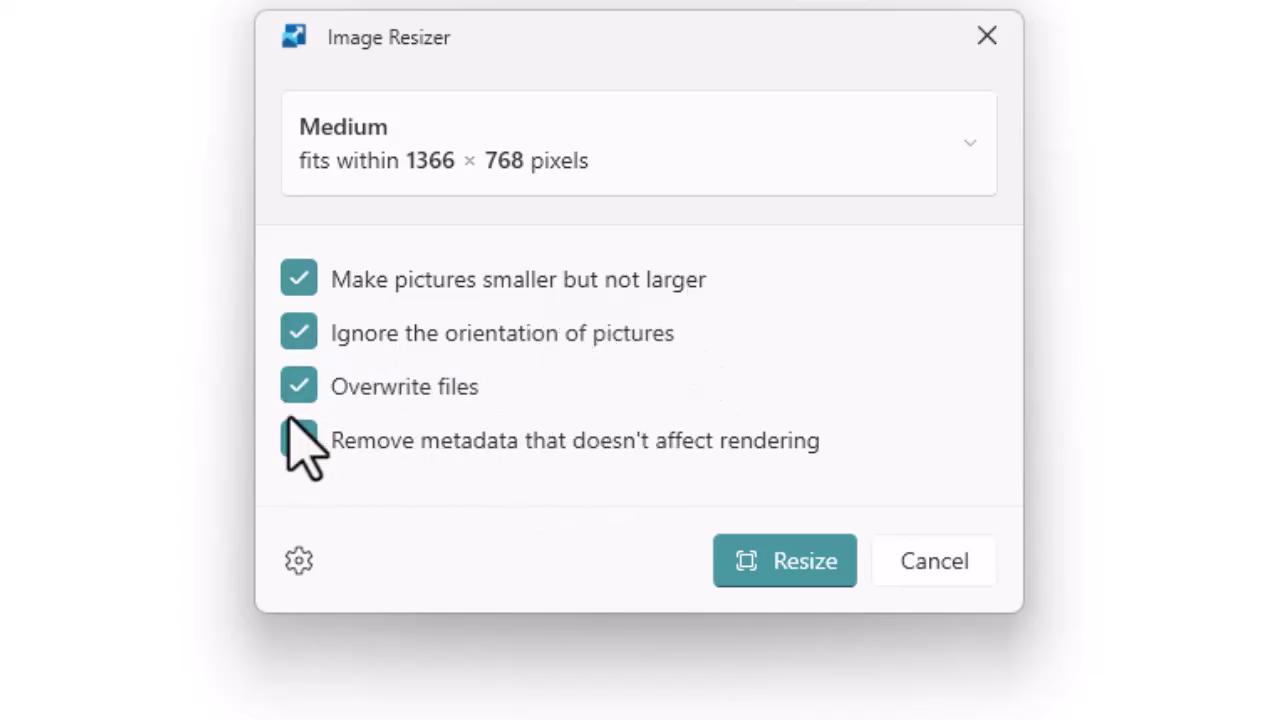
left_click(297, 388)
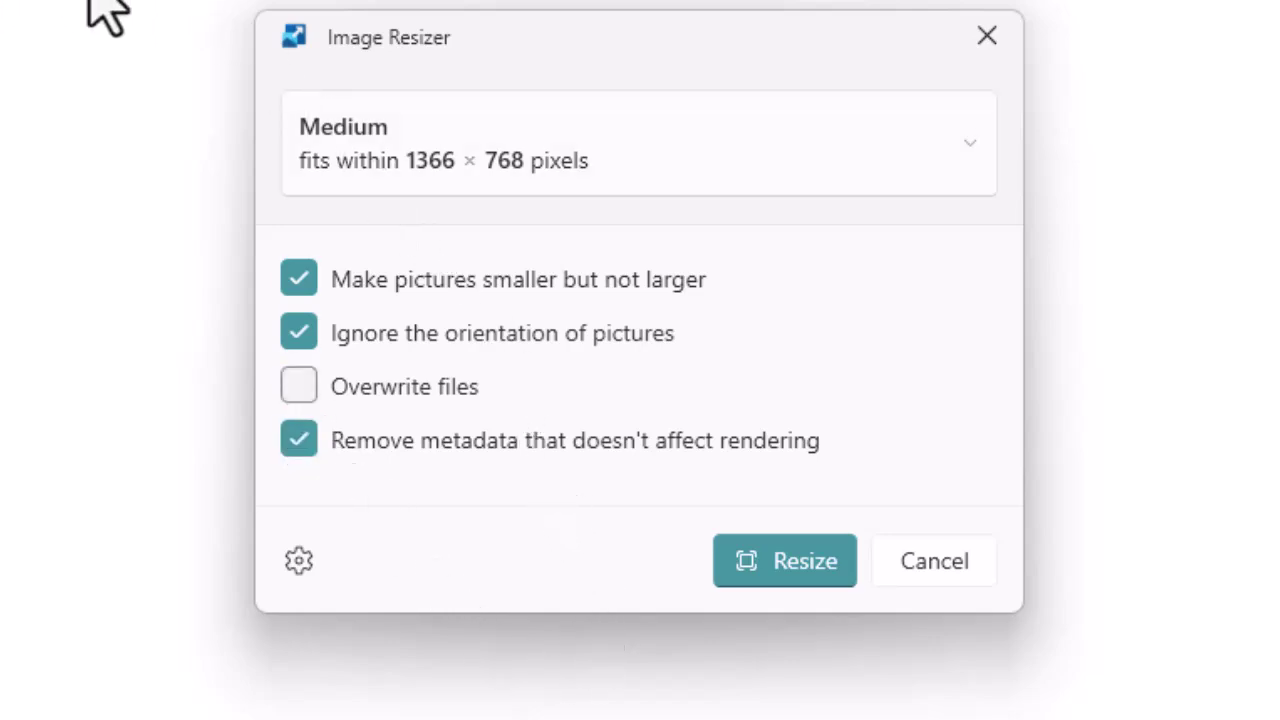
left_click(302, 560)
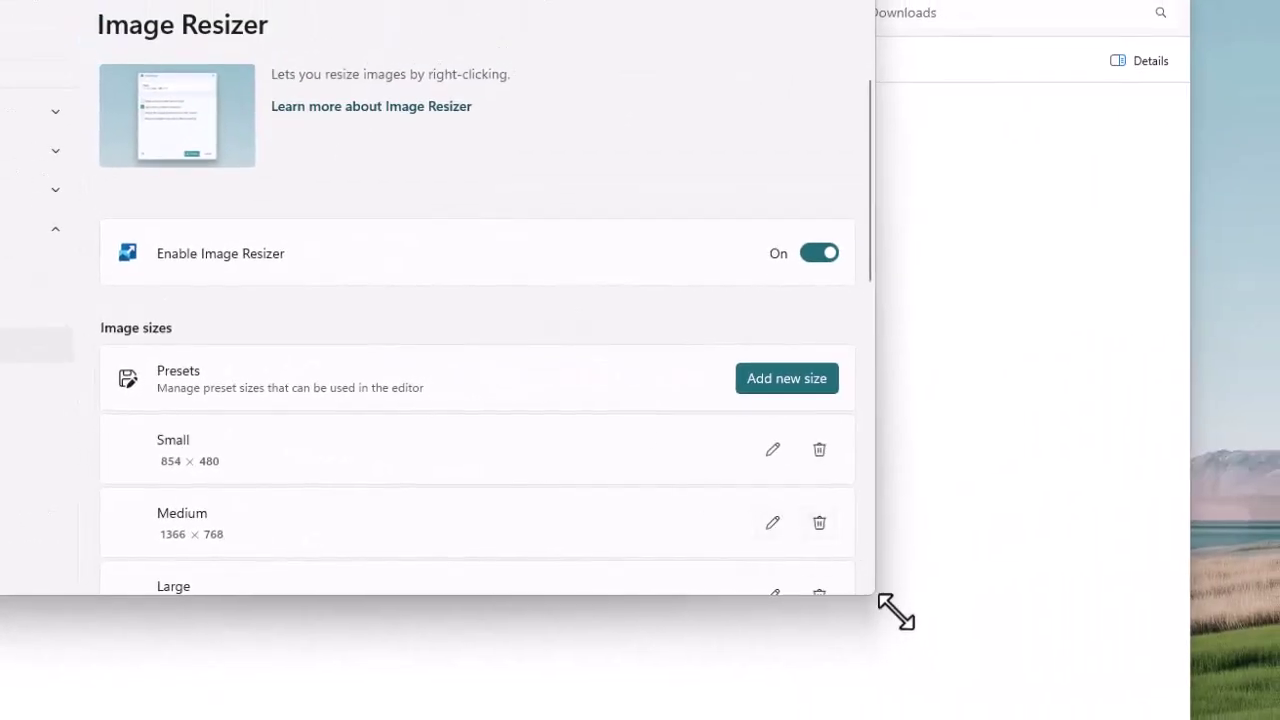
- Lower the Image Resizer JPEG quality level to 54 in the Encoding settings
left_click_drag(880, 600, 1165, 718)
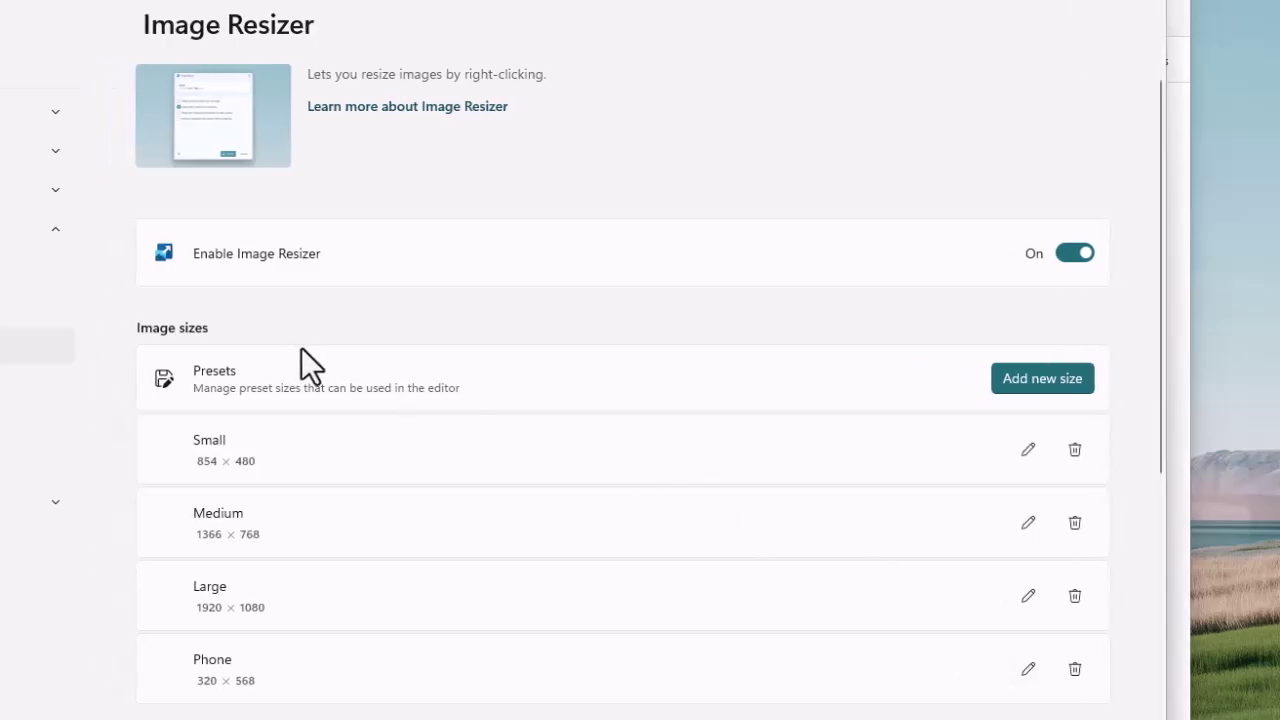
scroll(781, 360, "down", 5)
scroll(781, 360, "down", 5)
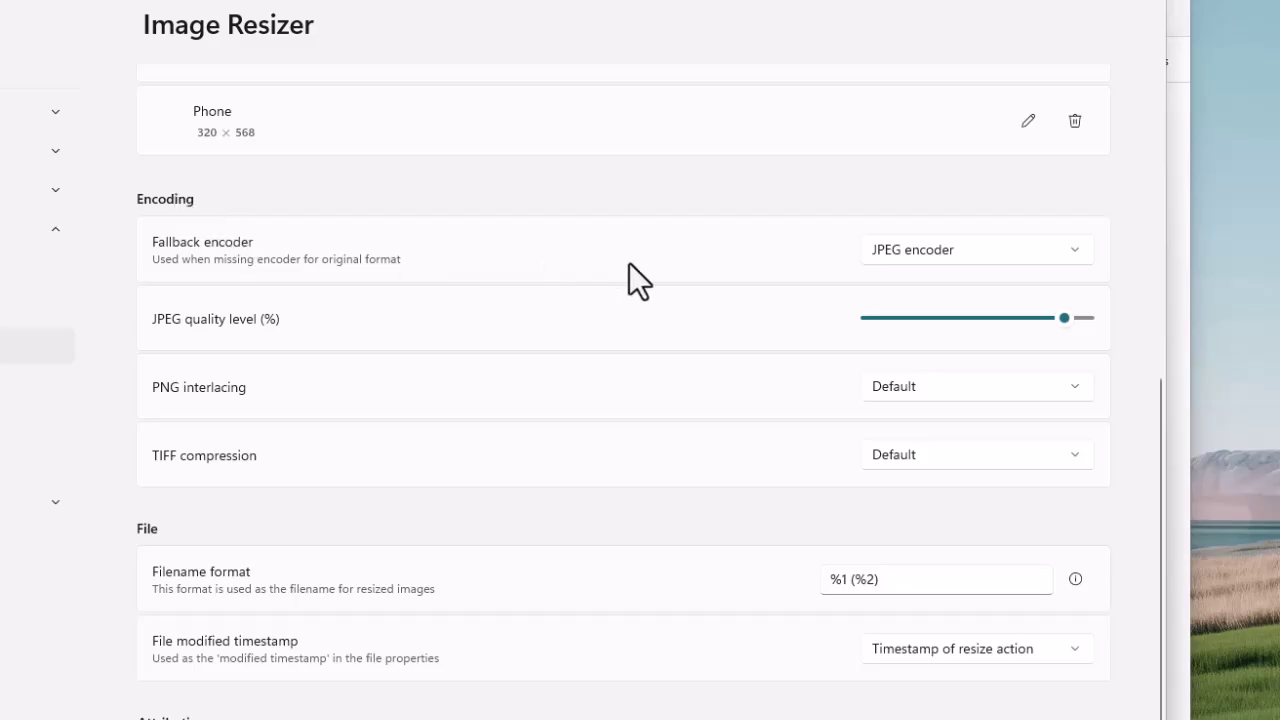
left_click_drag(1063, 319, 978, 330)
scroll(598, 555, "down", 1)
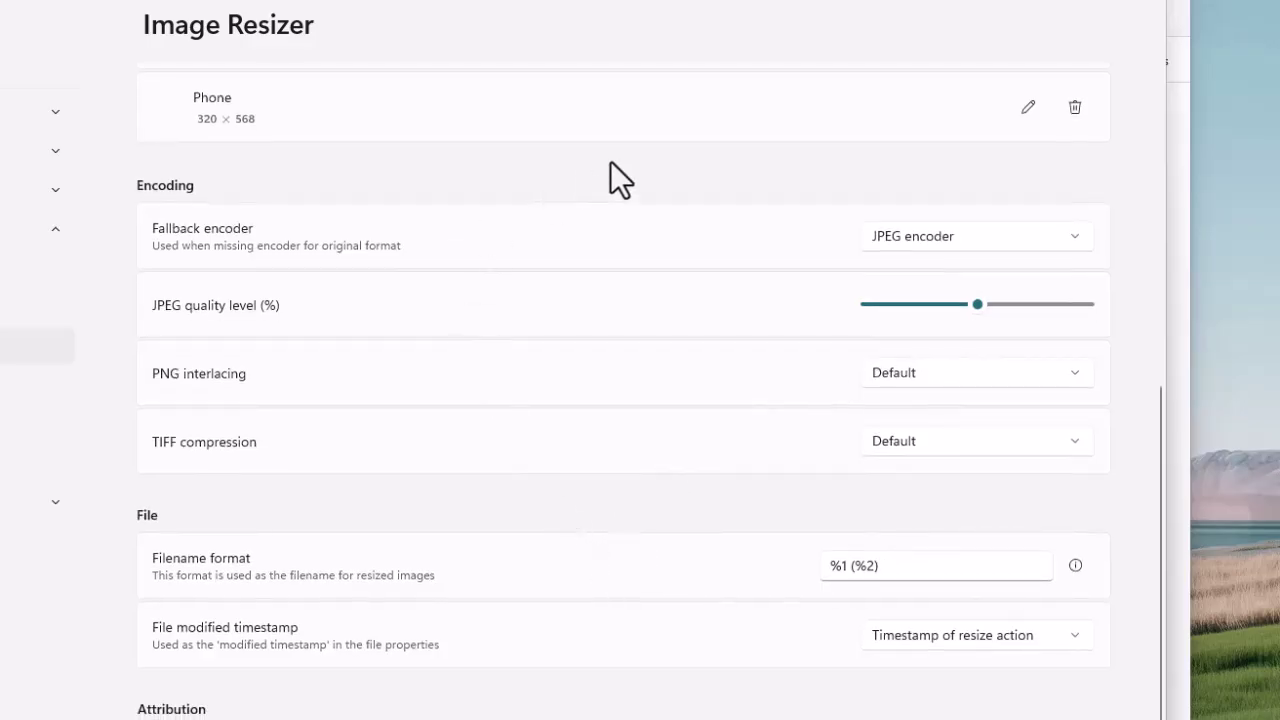
scroll(789, 217, "up", 4)
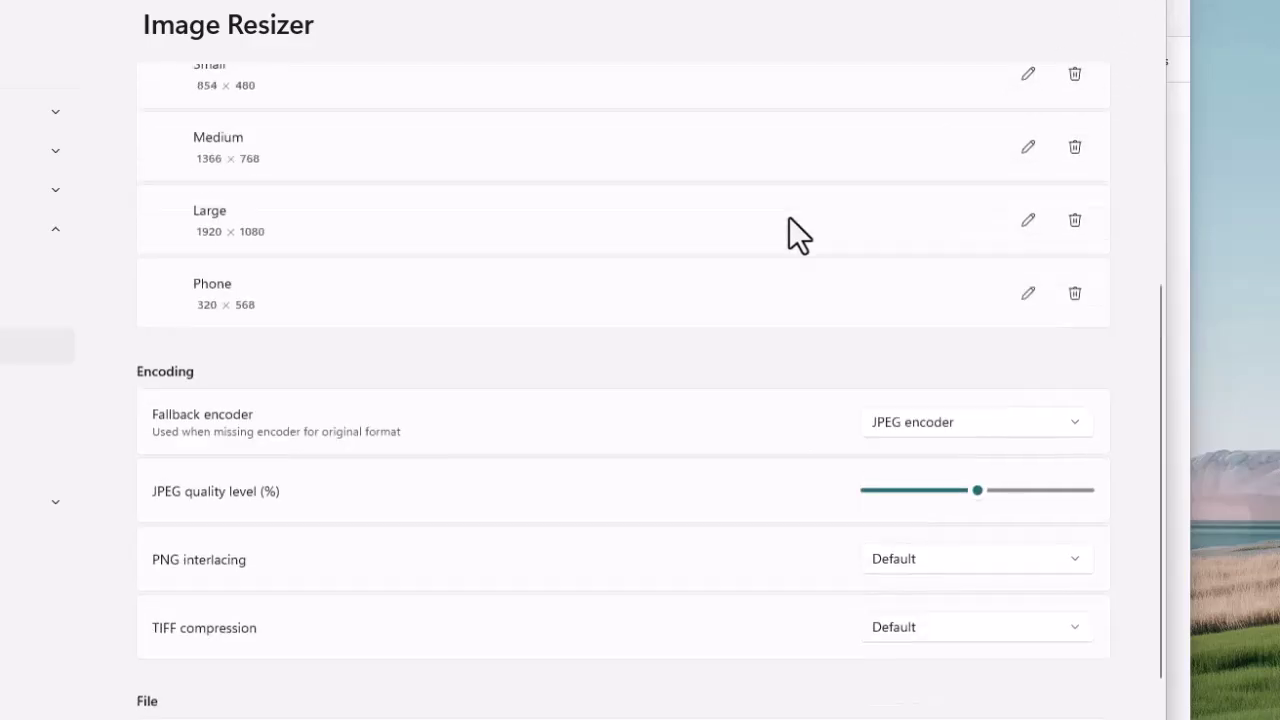
scroll(789, 217, "up", 6)
scroll(789, 217, "down", 5)
scroll(789, 218, "down", 5)
- Resize the corridor photo to a 1365 x 768, 218 KB (Medium).jpeg copy and select it
left_click(1135, 3)
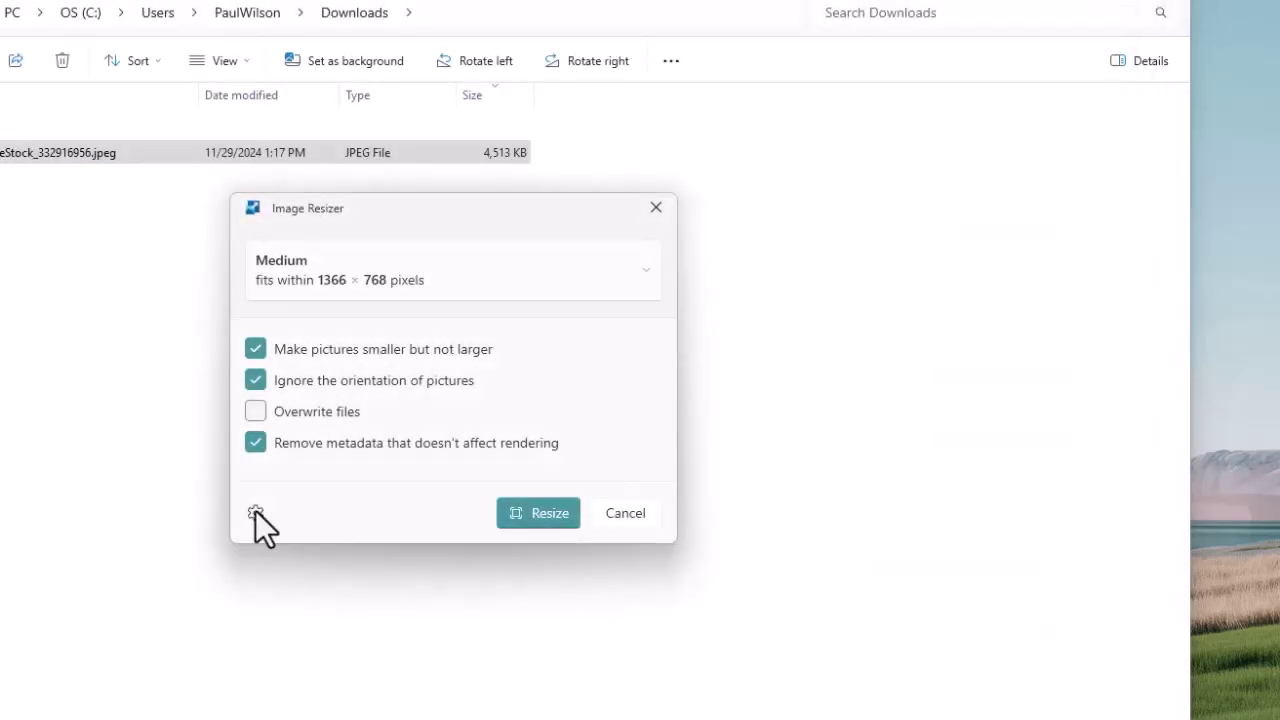
left_click(547, 513)
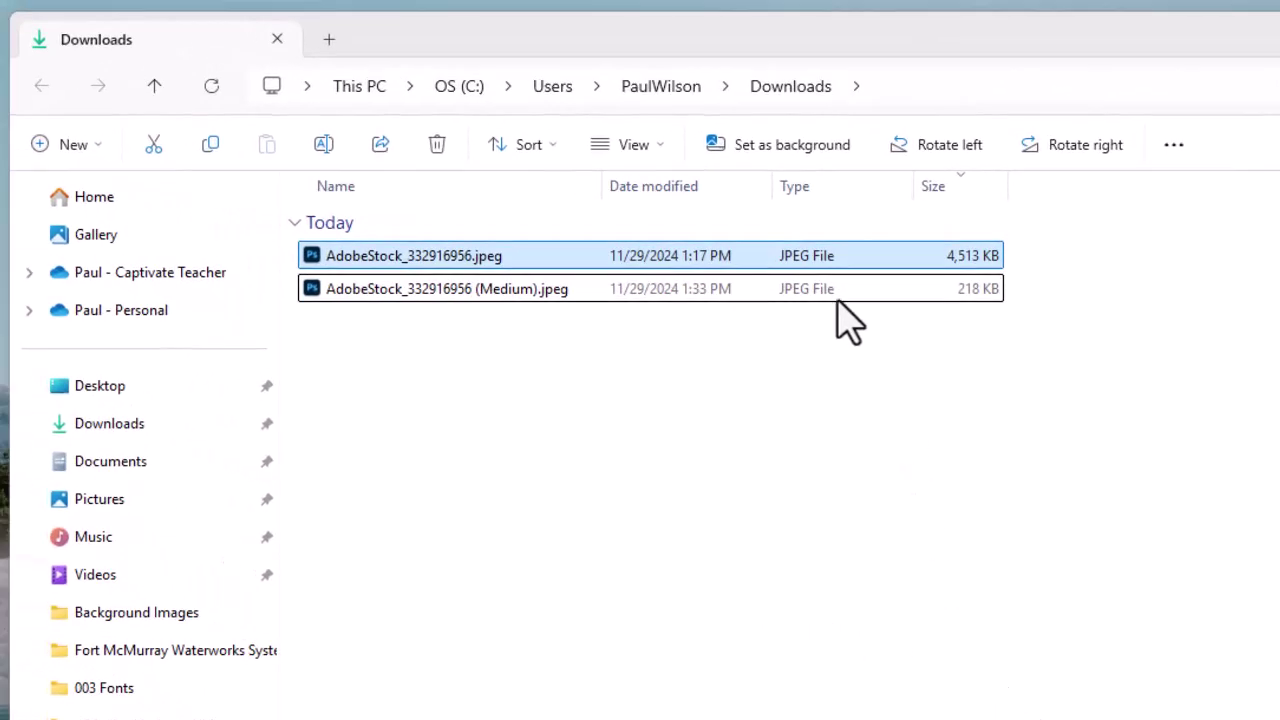
left_click(836, 289, "ctrl")
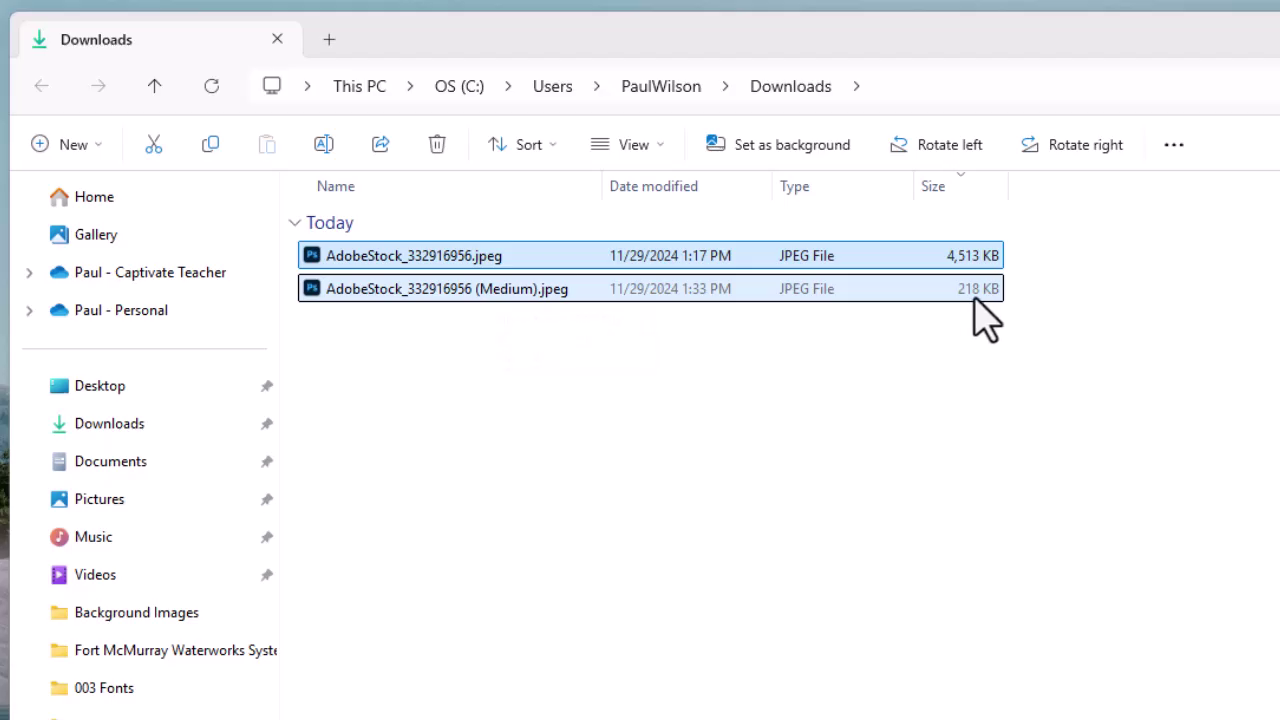
- Open the 1365 x 768 (Medium).jpeg in Photoshop and compare it with the 5600 x 3150 original
double_click(530, 288)
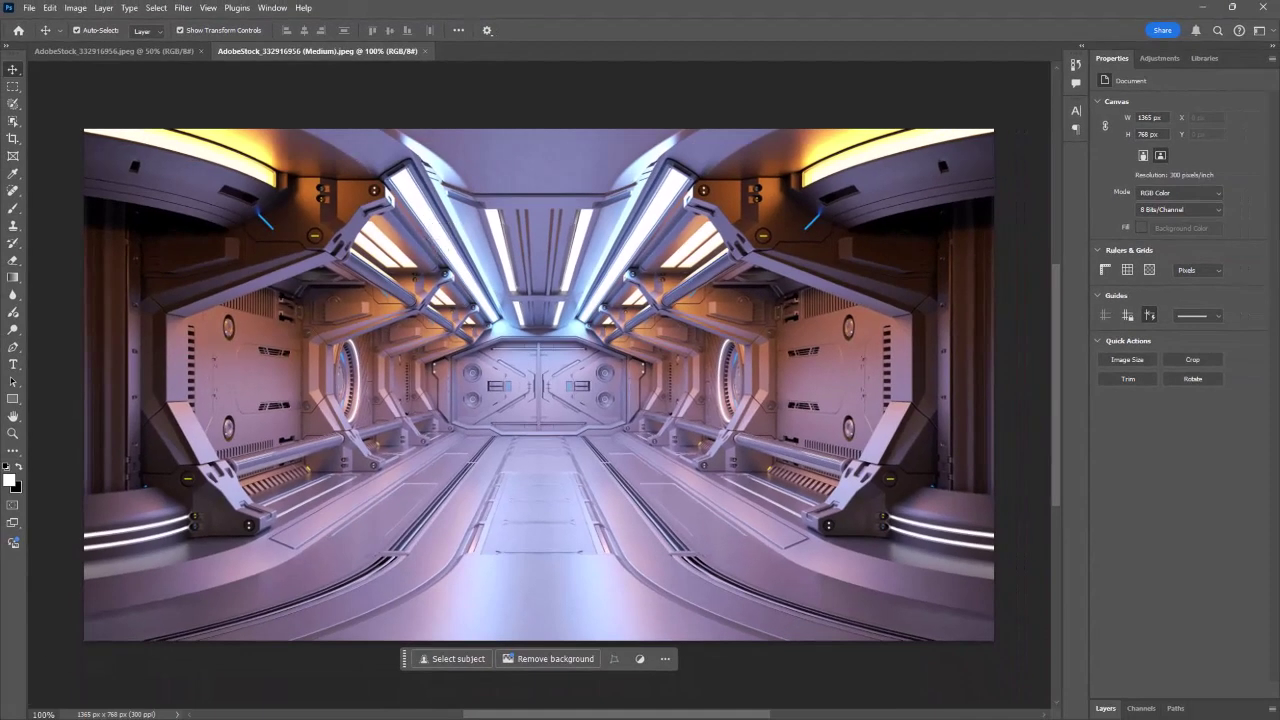
left_click(93, 47)
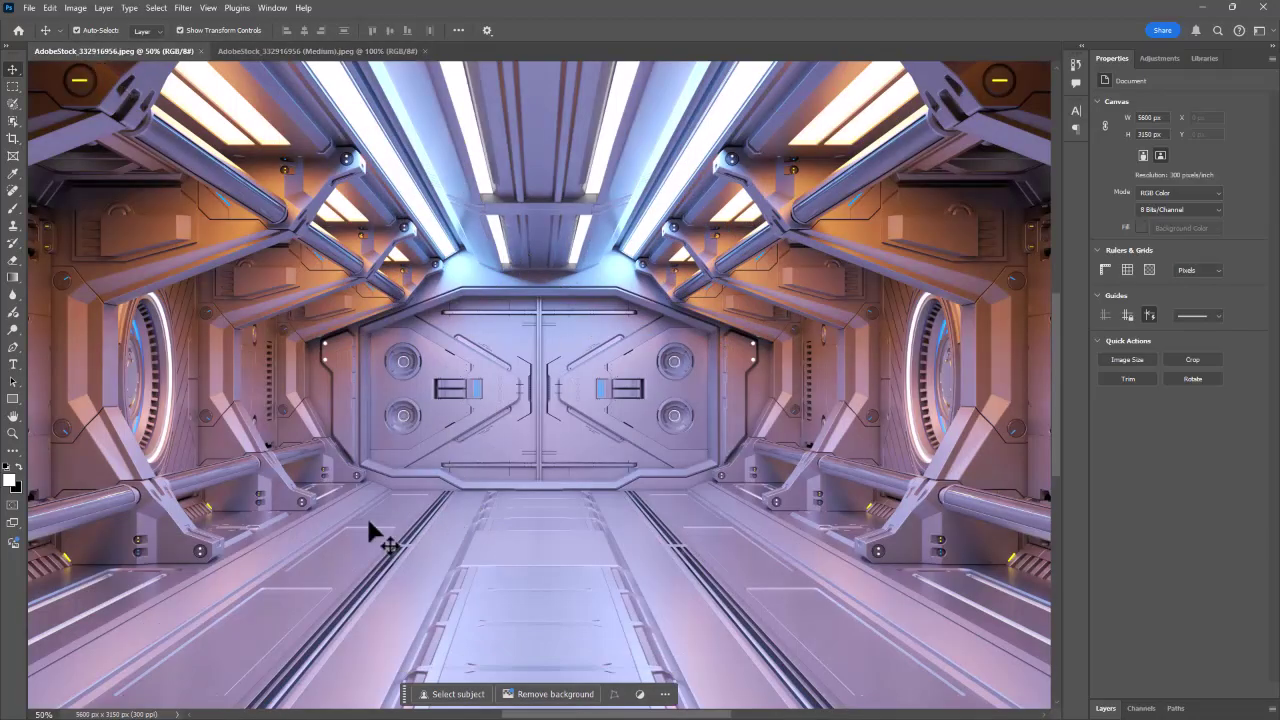
left_click(312, 52)
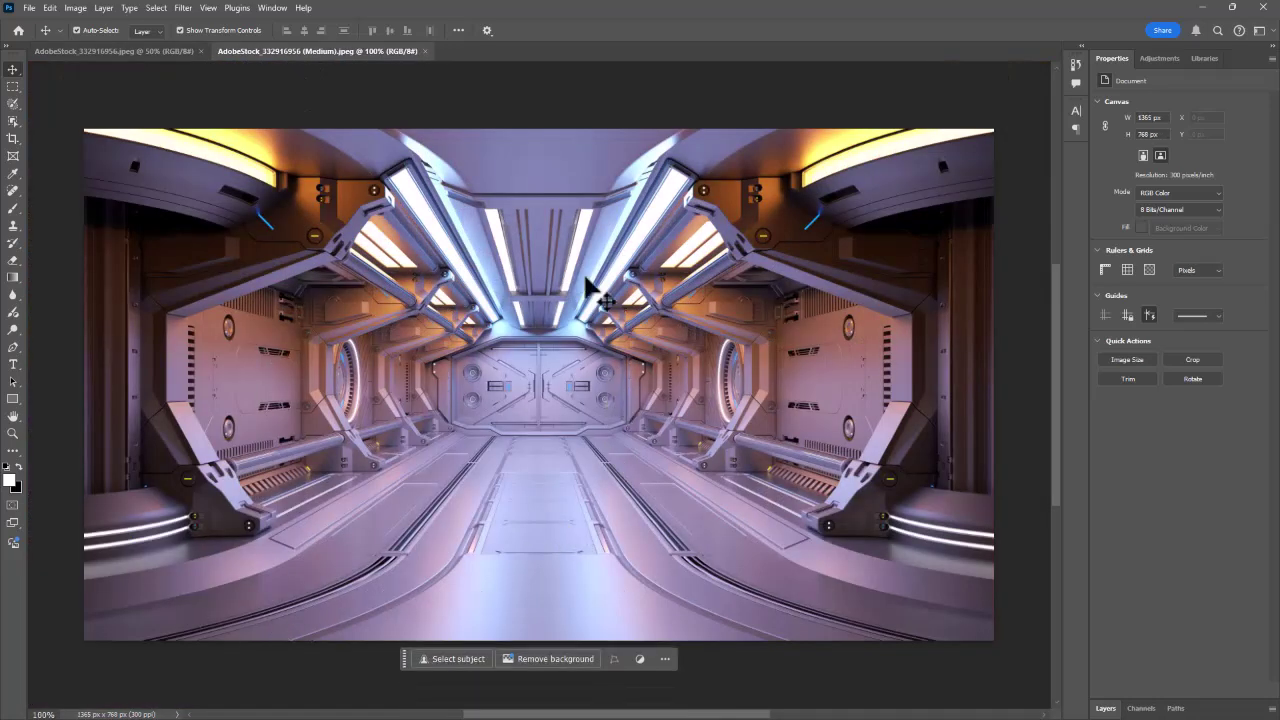